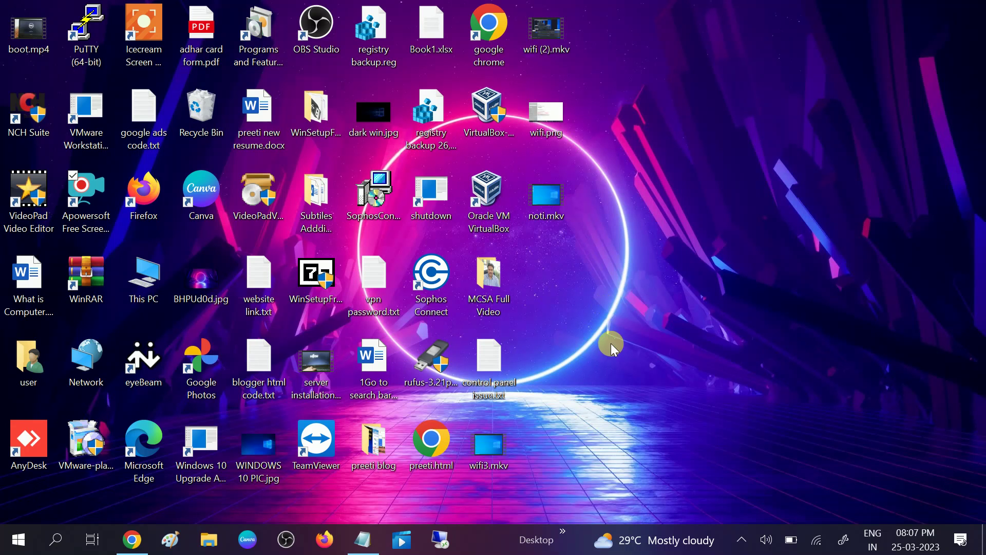
Step: Launch Command Prompt as administrator and move its window to the top of the screen
{"action": "left_click", "coordinate": [55, 540]}
{"action": "type", "text": "cmd"}
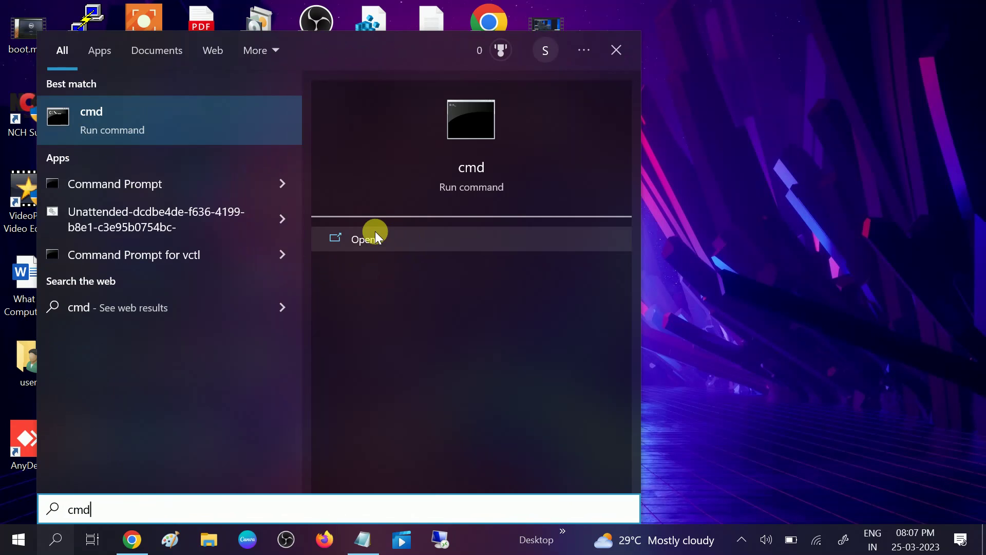
{"action": "right_click", "coordinate": [157, 185]}
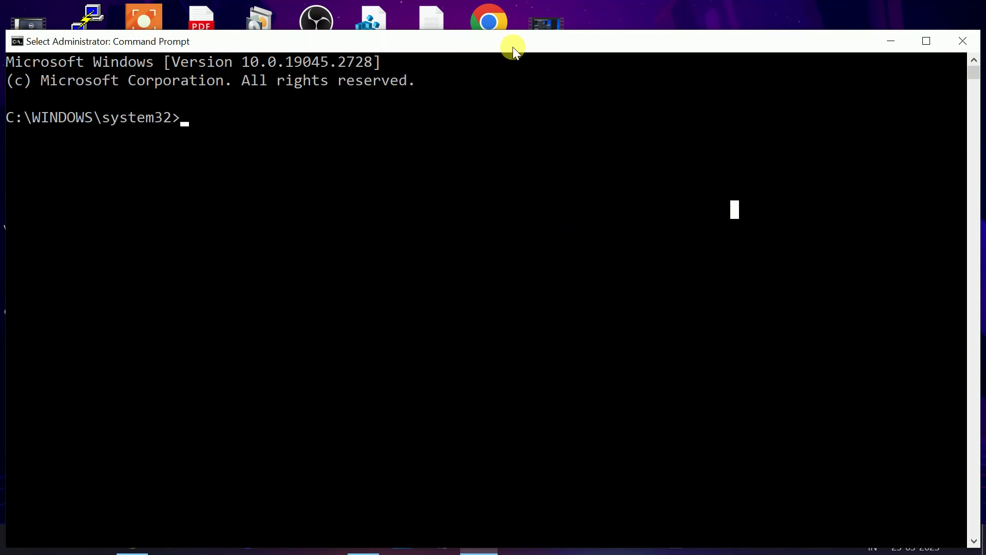
{"action": "left_click_drag", "start_coordinate": [512, 46], "coordinate": [519, 9]}
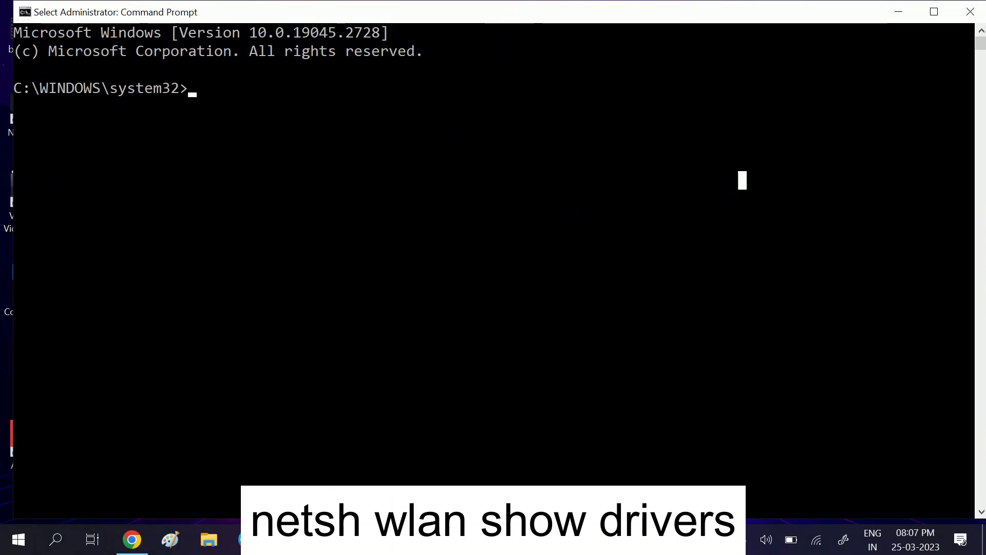
Step: Copy the netsh wlan show drivers command from the Notepad notes and paste it into the console
{"action": "left_click", "coordinate": [363, 539]}
{"action": "left_click", "coordinate": [396, 245]}
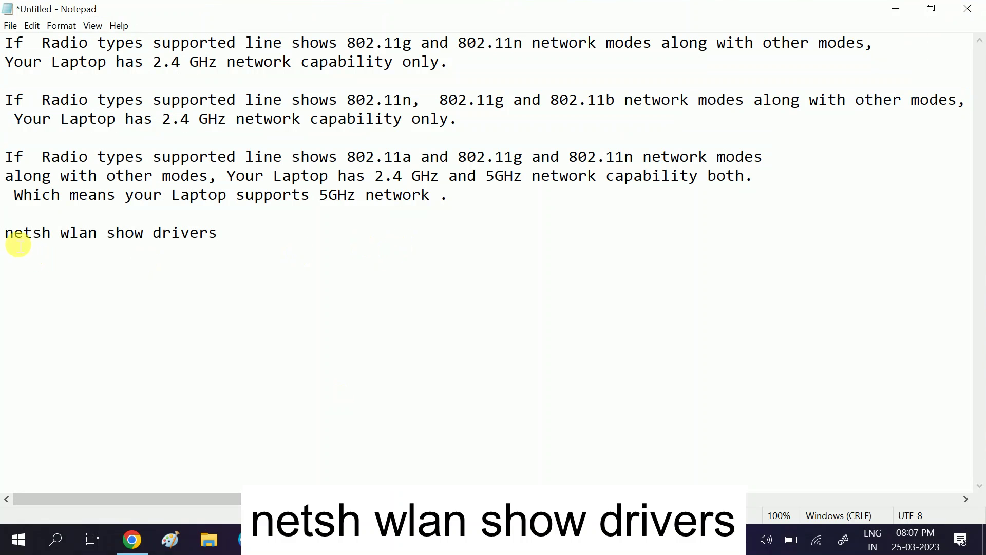
{"action": "left_click_drag", "start_coordinate": [7, 240], "coordinate": [220, 243]}
{"action": "key", "text": "cmd+c"}
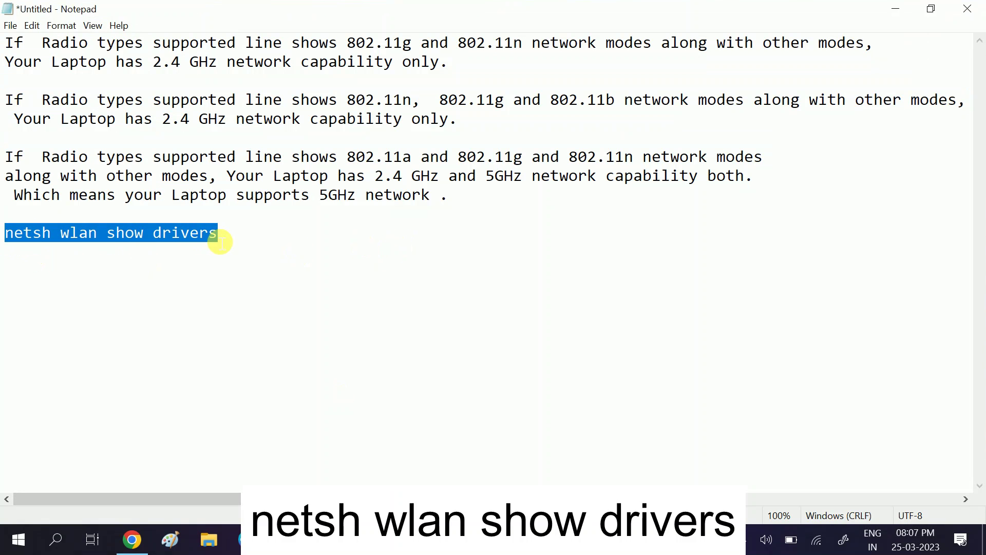
{"action": "double_click", "coordinate": [12, 44]}
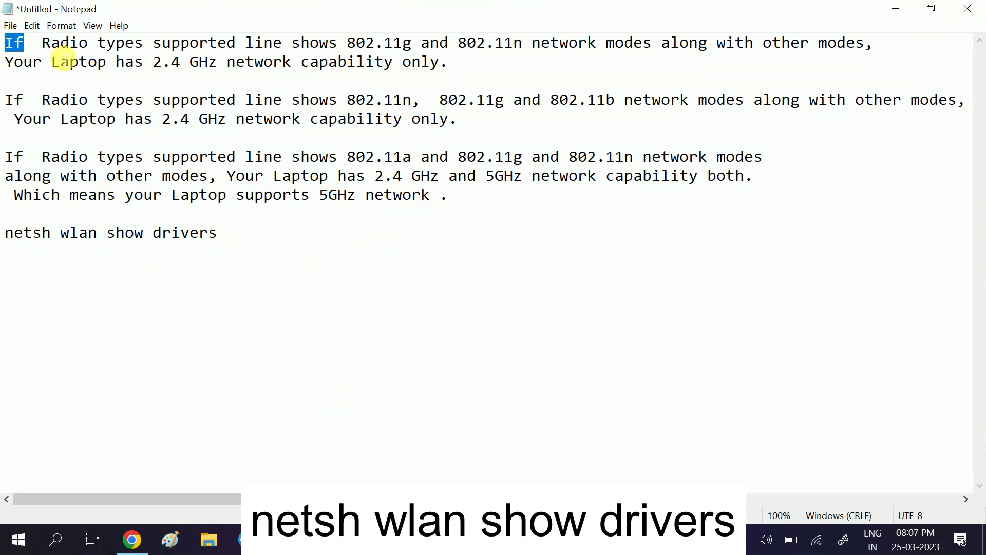
{"action": "left_click_drag", "start_coordinate": [63, 56], "coordinate": [561, 231]}
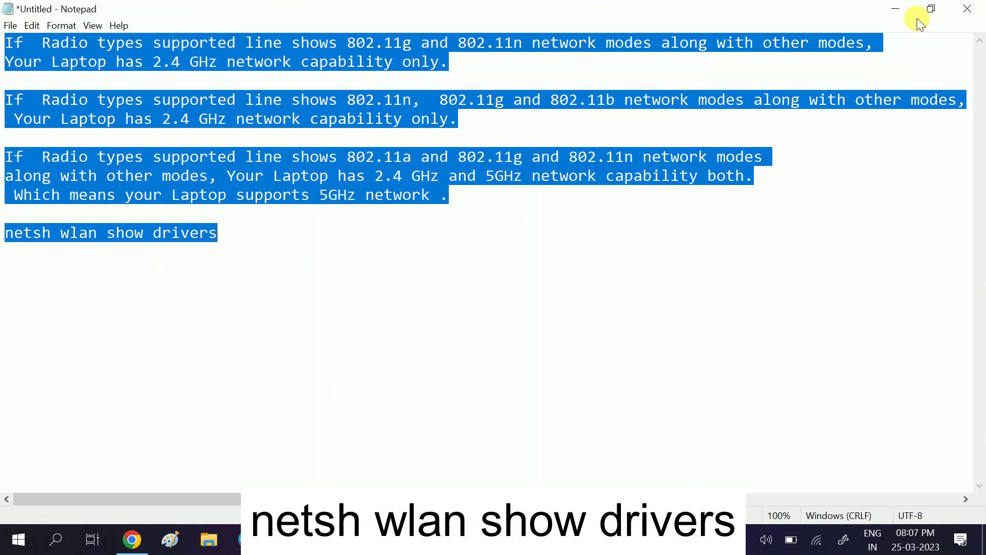
{"action": "left_click", "coordinate": [899, 9]}
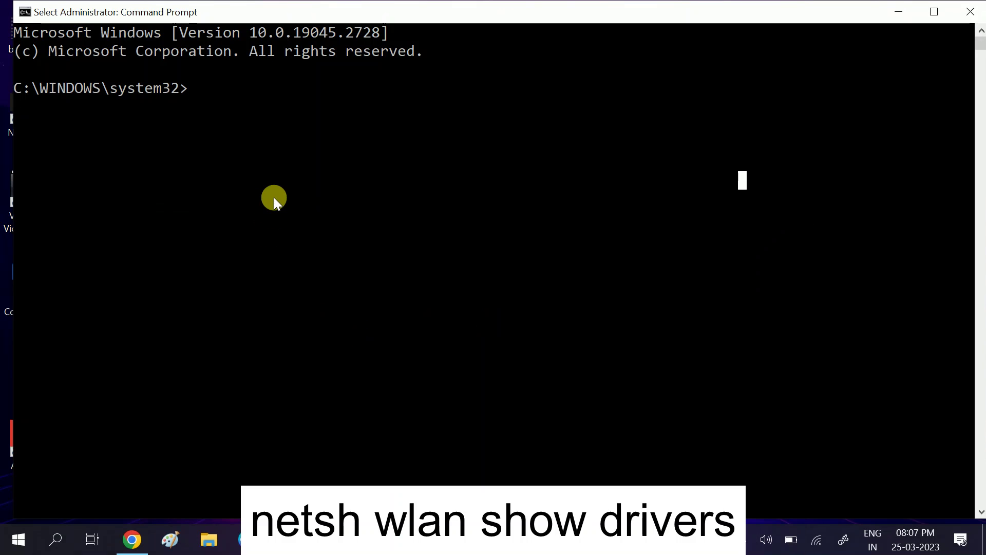
{"action": "right_click", "coordinate": [273, 197]}
Step: Run netsh wlan show drivers and mark 802.11a and 802.11ac on the Radio types supported line
{"action": "key", "text": "Return"}
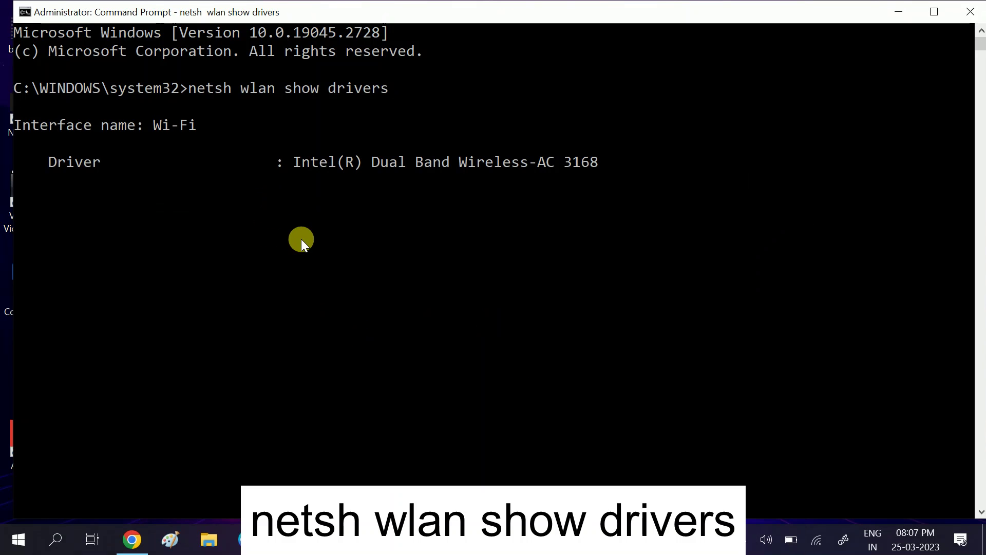
{"action": "scroll", "coordinate": [375, 421], "scroll_direction": "up", "scroll_amount": 5}
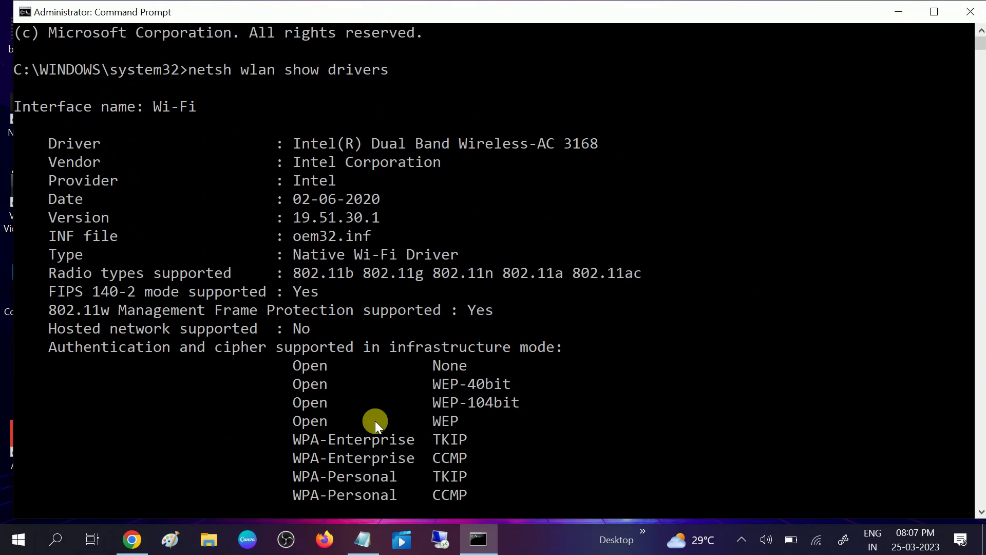
{"action": "left_click_drag", "start_coordinate": [46, 281], "coordinate": [111, 279]}
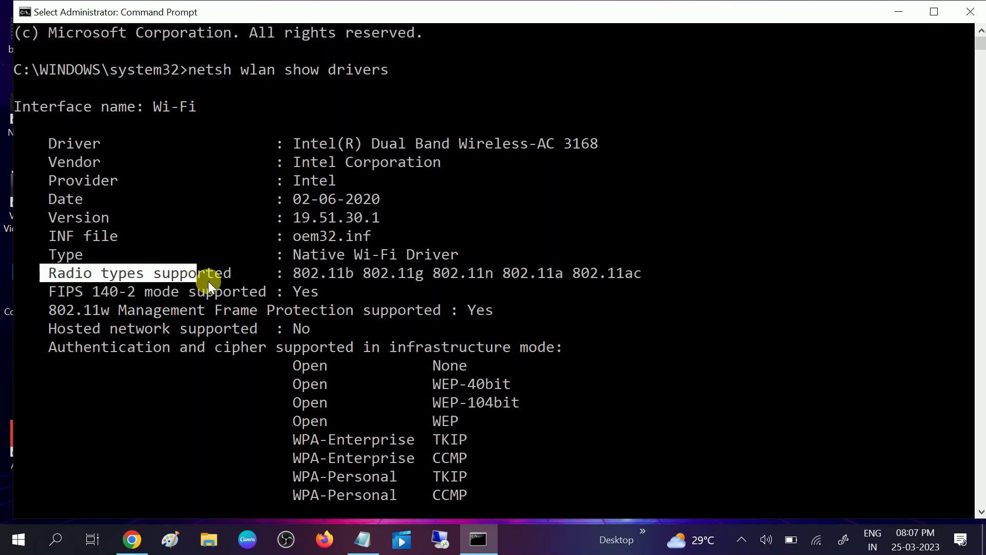
{"action": "left_click_drag", "start_coordinate": [208, 282], "coordinate": [226, 282]}
{"action": "left_click", "coordinate": [435, 294]}
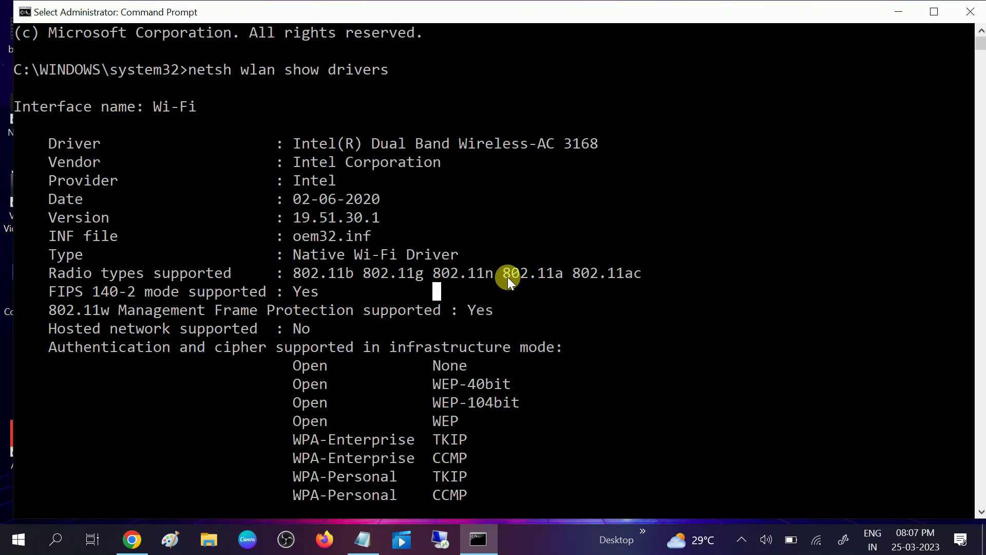
{"action": "left_click_drag", "start_coordinate": [504, 276], "coordinate": [561, 278]}
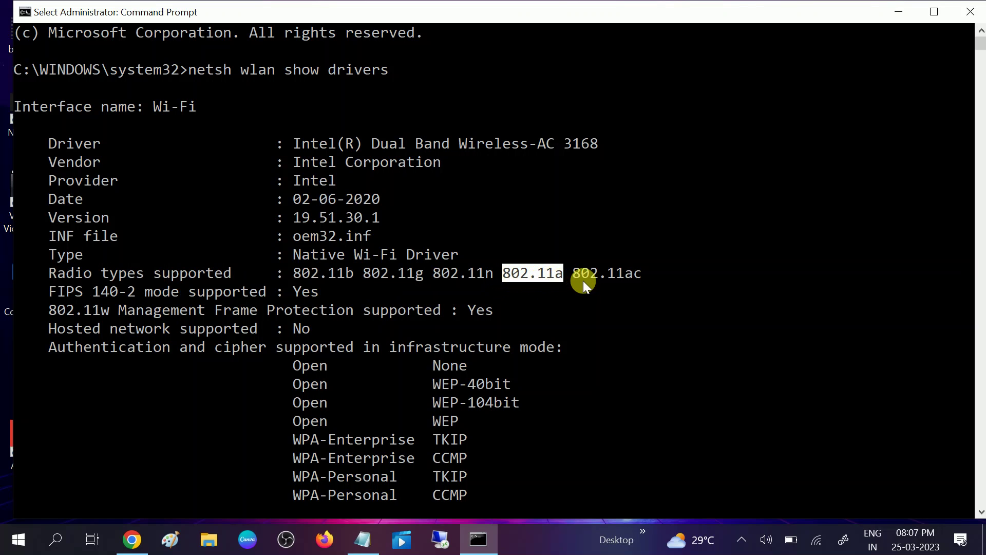
{"action": "left_click_drag", "start_coordinate": [635, 274], "coordinate": [518, 272]}
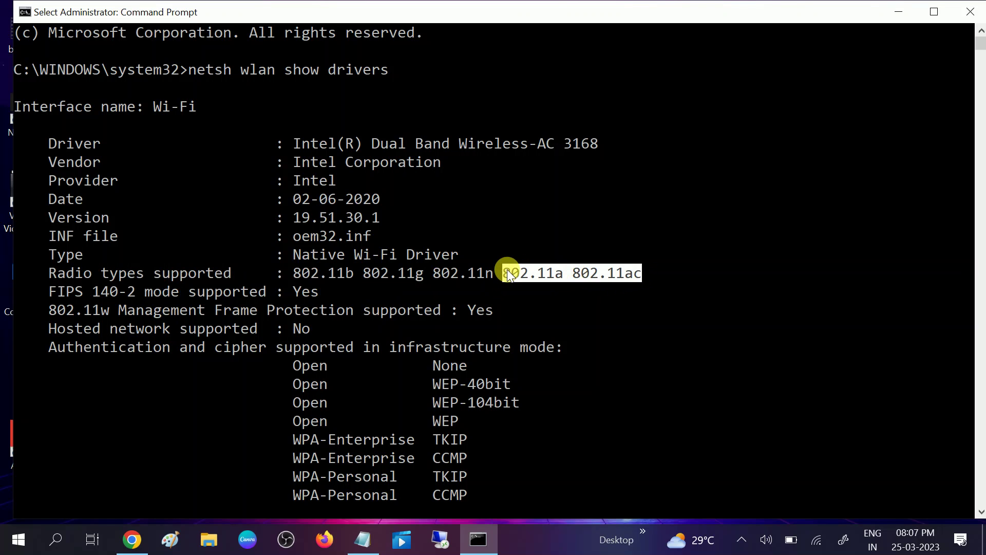
Step: Re-mark the 802.11b/g/n and 802.11a/ac radio types and compare them with the notes
{"action": "left_click", "coordinate": [509, 272]}
{"action": "left_click", "coordinate": [297, 274]}
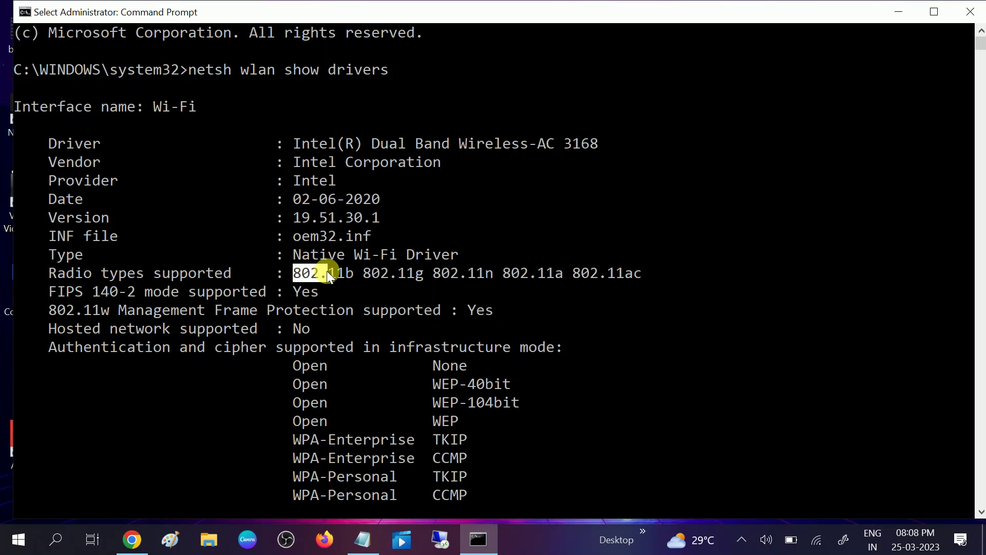
{"action": "left_click_drag", "start_coordinate": [371, 276], "coordinate": [310, 277]}
{"action": "left_click", "coordinate": [493, 276]}
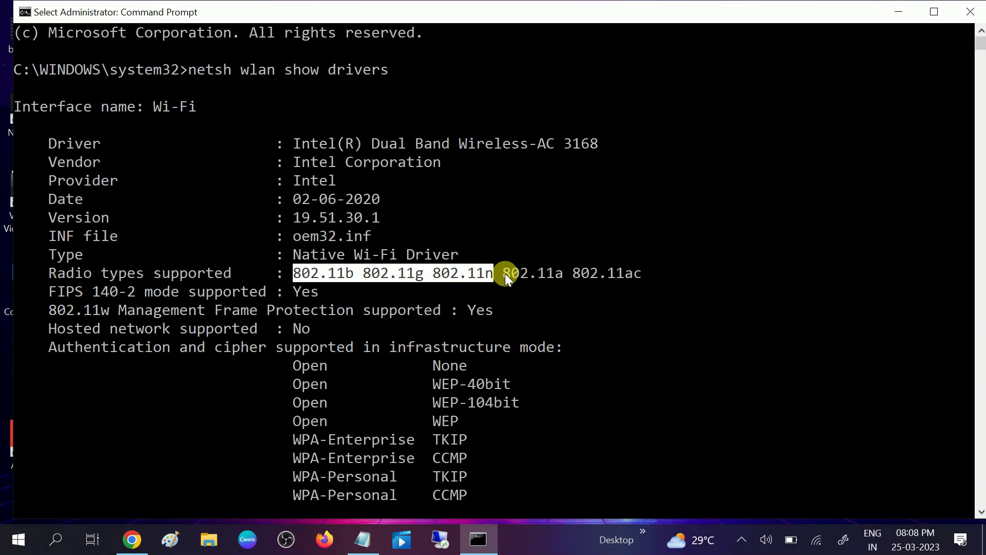
{"action": "left_click_drag", "start_coordinate": [505, 277], "coordinate": [625, 280]}
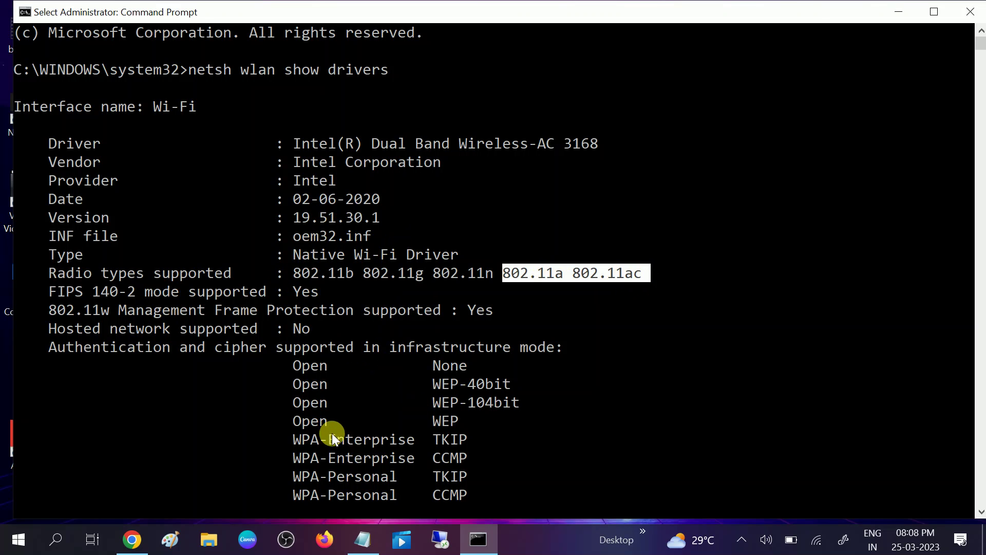
{"action": "left_click", "coordinate": [363, 540]}
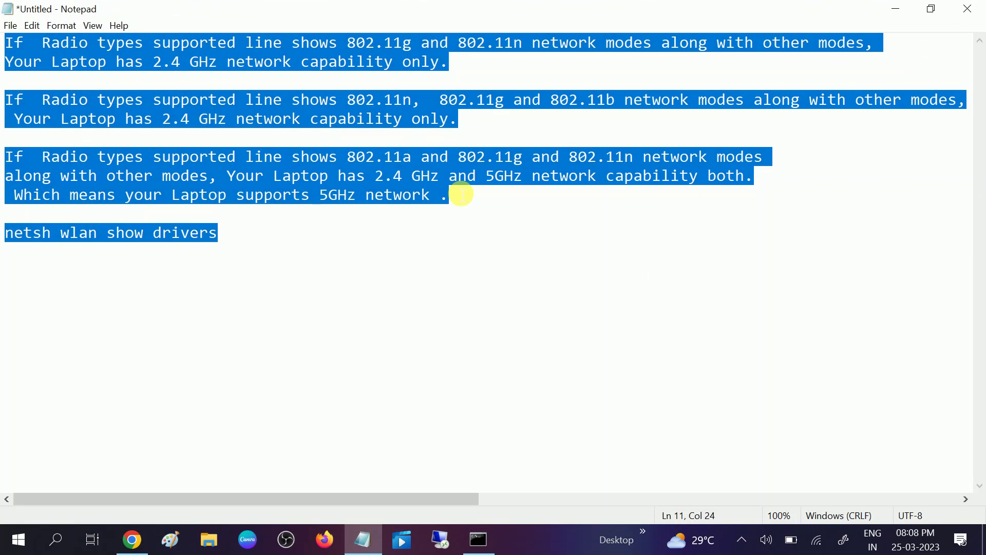
{"action": "left_click", "coordinate": [899, 7]}
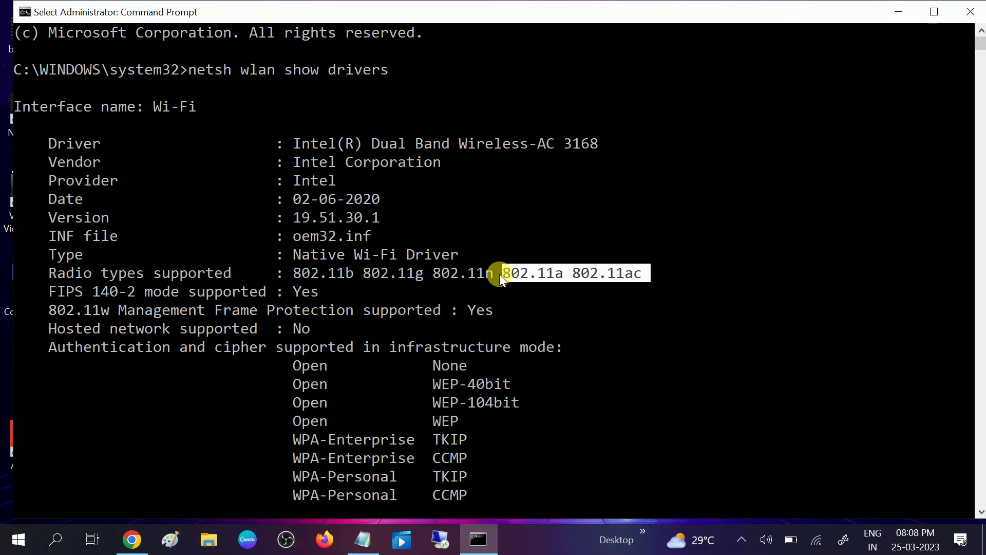
Step: Open Device Manager, maximize it, expand Network adapters and select Intel(R) Dual Band Wireless-AC 3168
{"action": "left_click", "coordinate": [893, 17]}
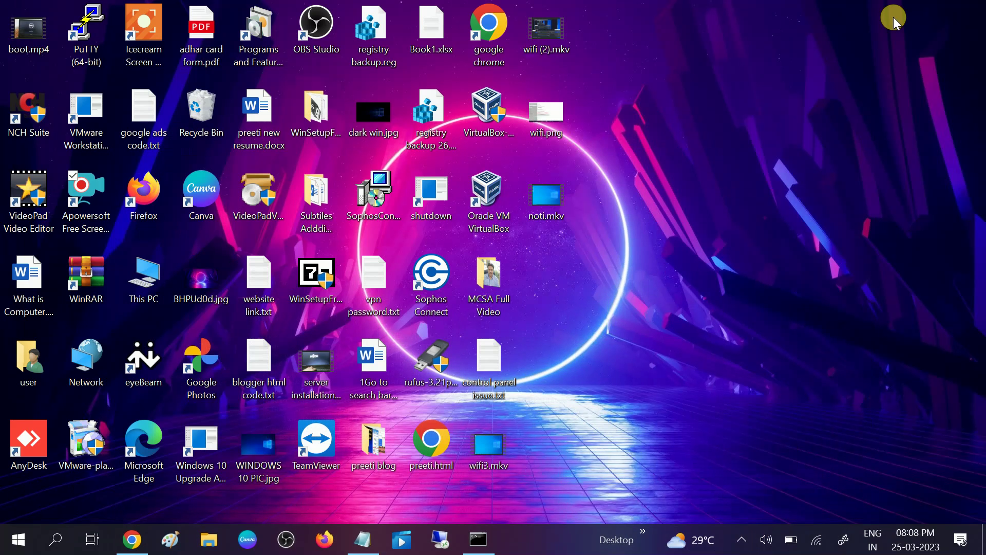
{"action": "left_click", "coordinate": [57, 543]}
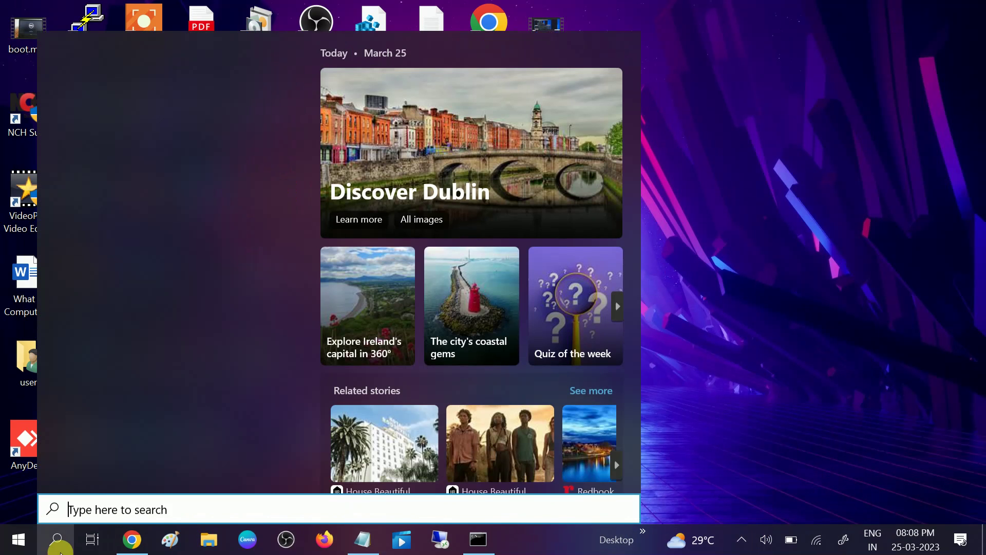
{"action": "type", "text": "devi"}
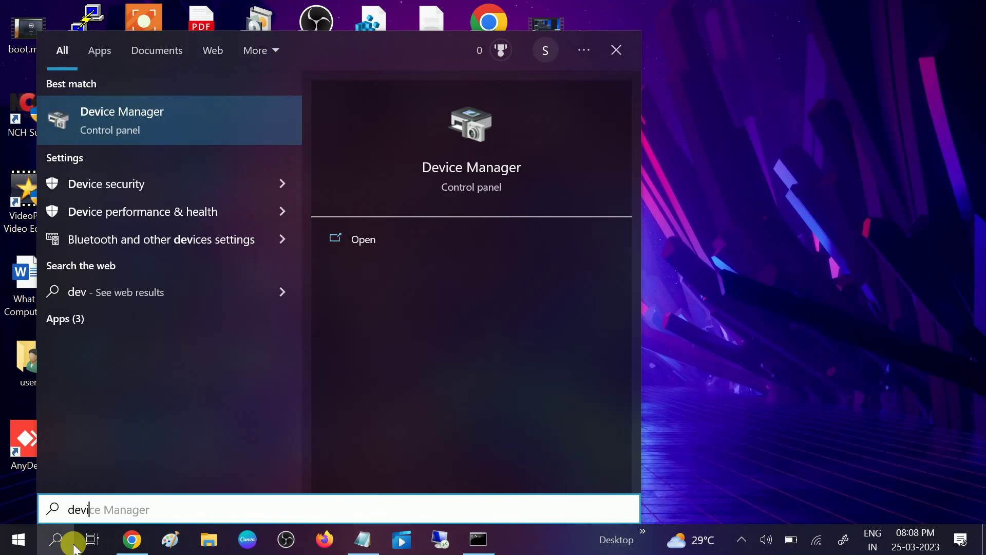
{"action": "left_click", "coordinate": [205, 137]}
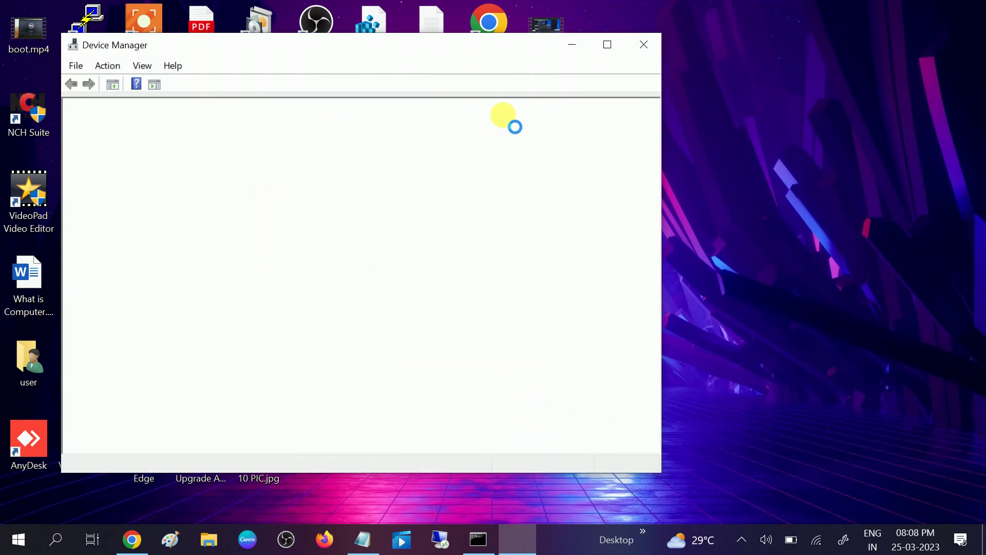
{"action": "left_click_drag", "start_coordinate": [392, 47], "coordinate": [568, 35]}
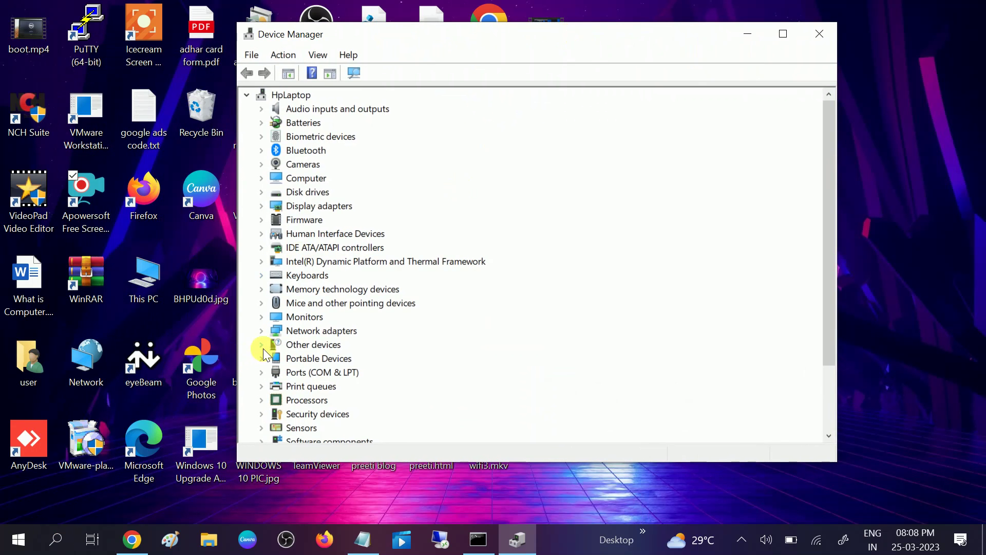
{"action": "left_click", "coordinate": [263, 334]}
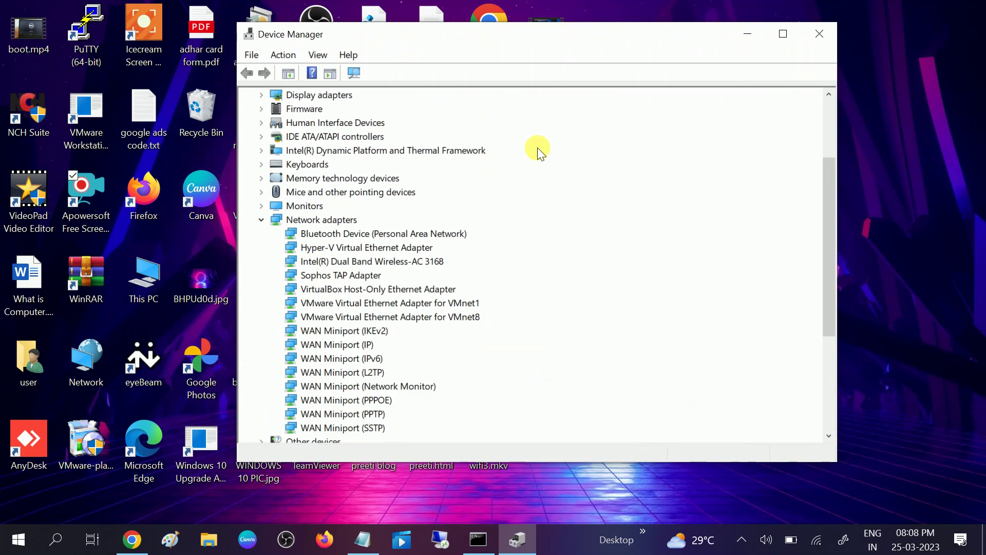
{"action": "left_click", "coordinate": [784, 34]}
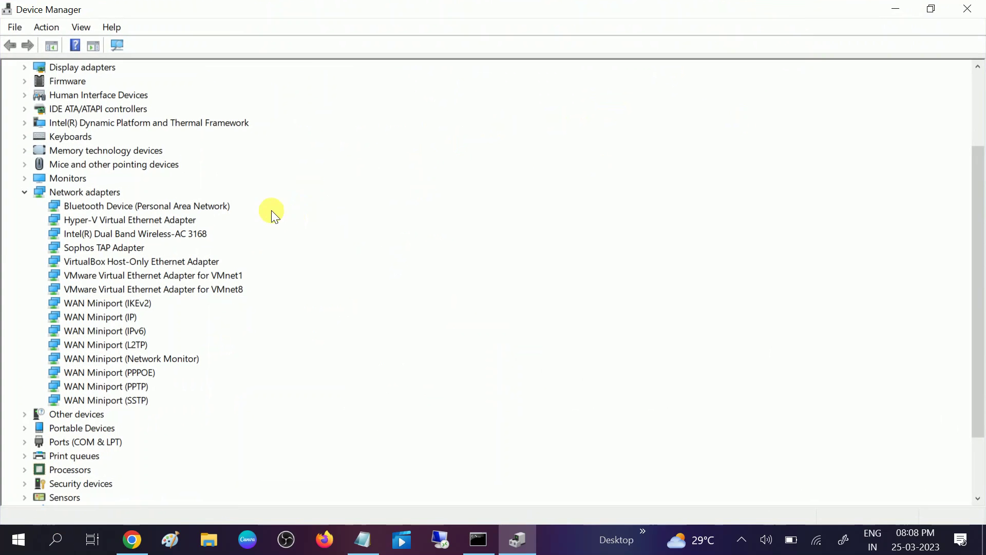
{"action": "left_click", "coordinate": [88, 237]}
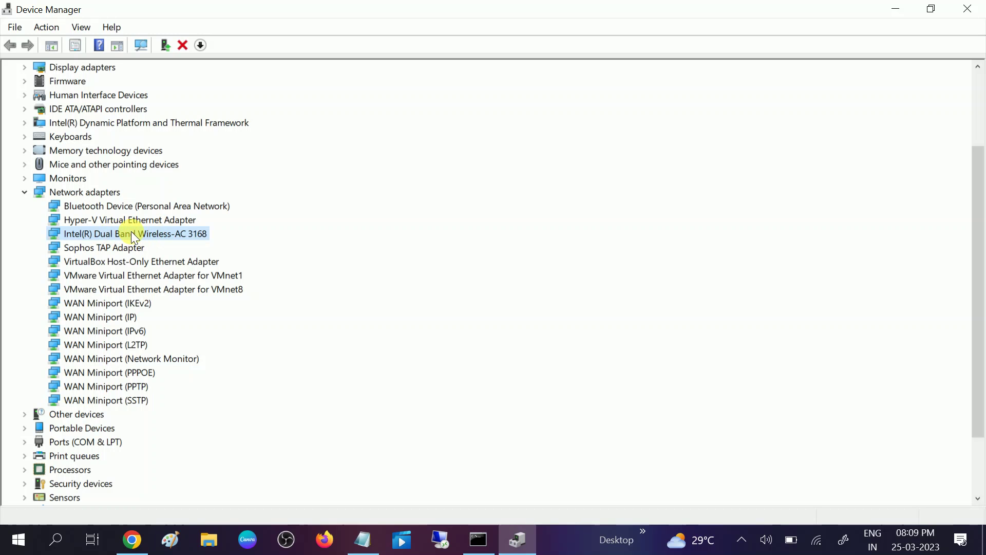
Step: Set the Intel adapter's Advanced Wireless Mode property to 5GHz 802.11a
{"action": "right_click", "coordinate": [133, 235]}
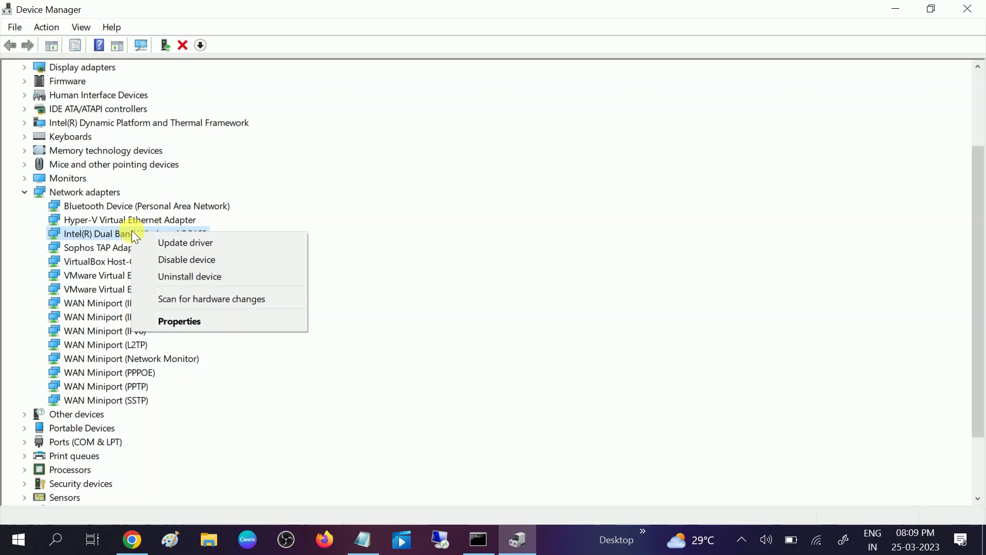
{"action": "left_click", "coordinate": [175, 321]}
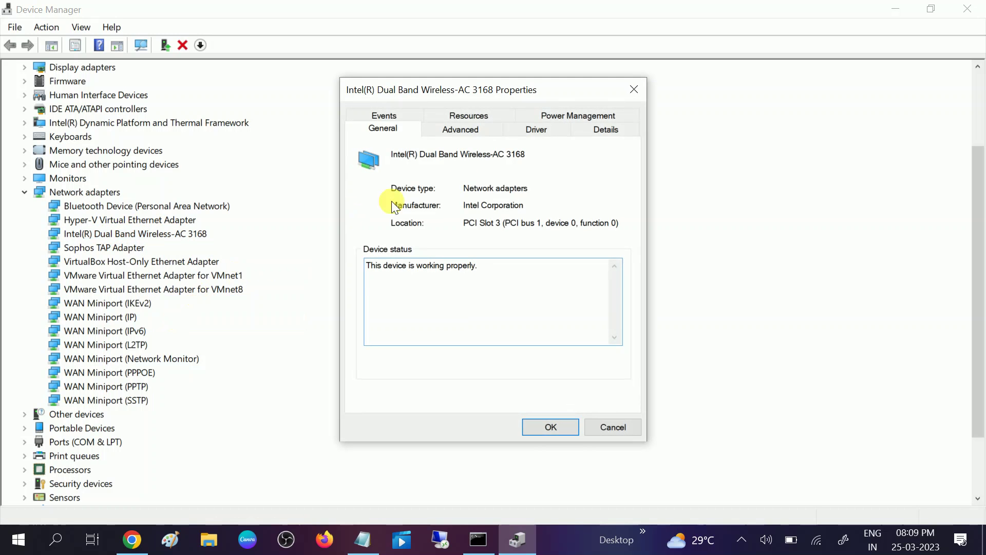
{"action": "left_click", "coordinate": [468, 128]}
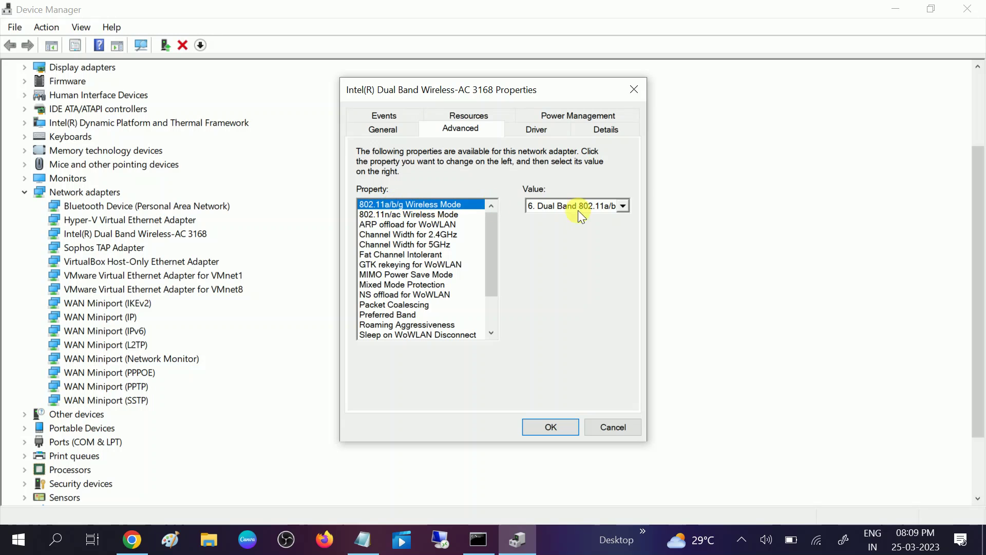
{"action": "left_click", "coordinate": [596, 208]}
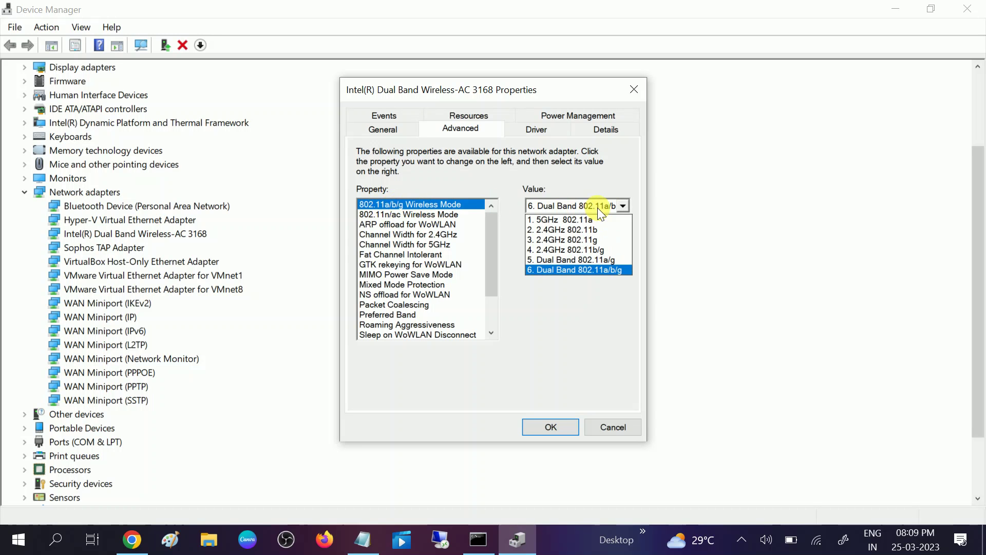
{"action": "left_click", "coordinate": [573, 220]}
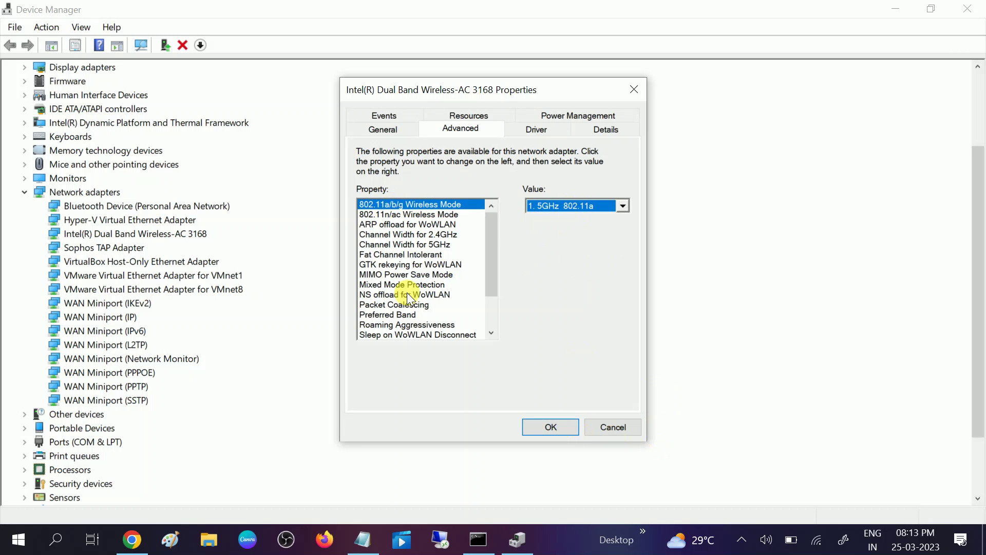
{"action": "left_click", "coordinate": [545, 207]}
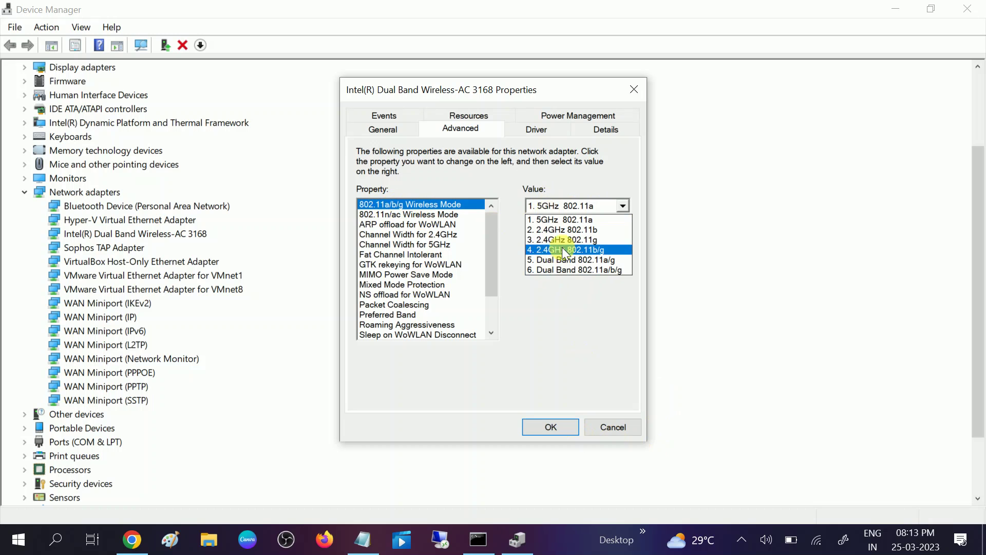
{"action": "left_click", "coordinate": [558, 221]}
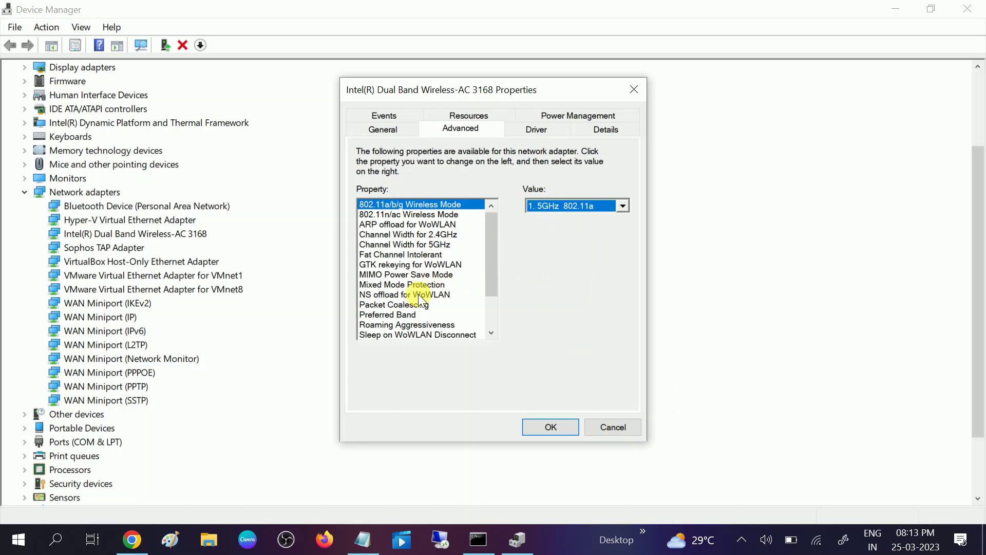
Step: Set Preferred Band to Prefer 5GHz band and close the adapter properties
{"action": "left_click", "coordinate": [377, 315]}
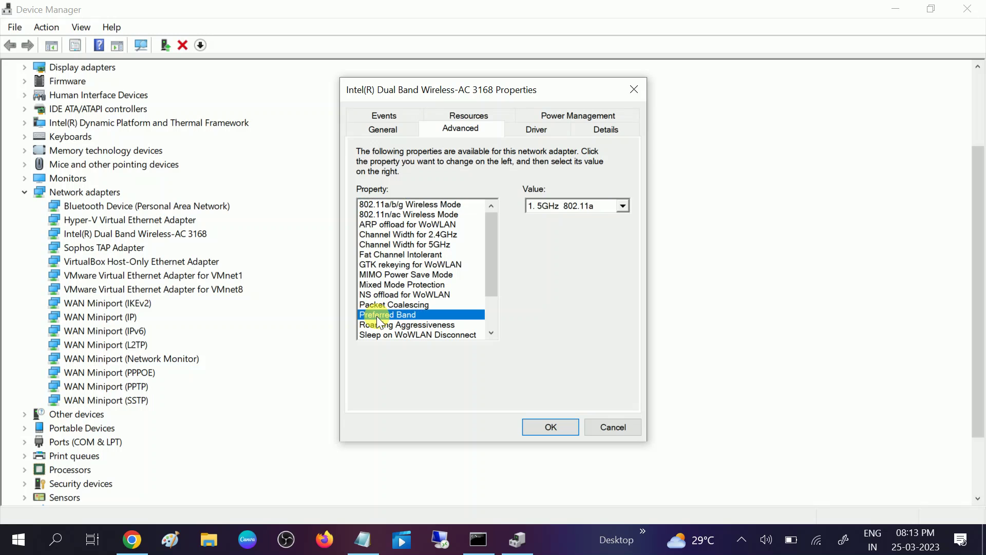
{"action": "left_click", "coordinate": [575, 205]}
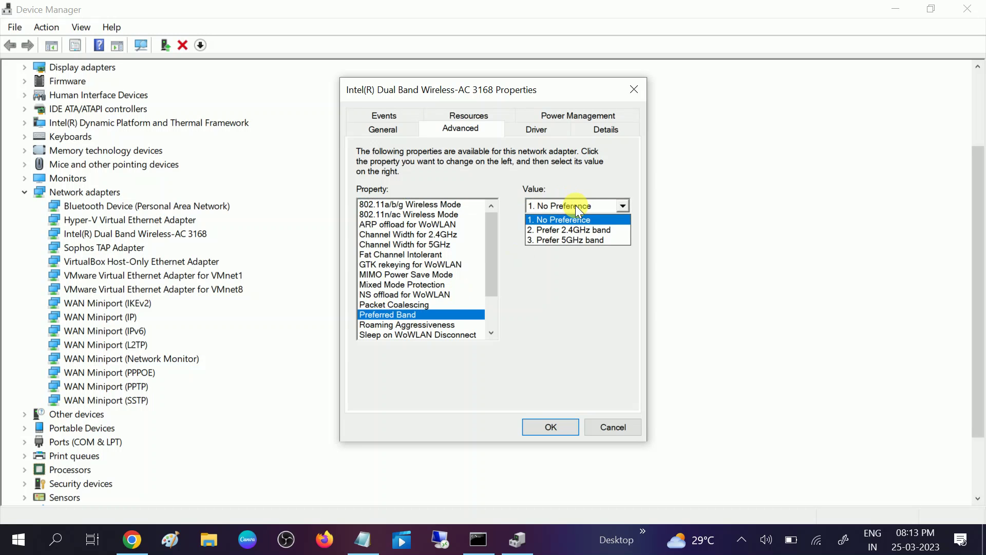
{"action": "left_click", "coordinate": [569, 240]}
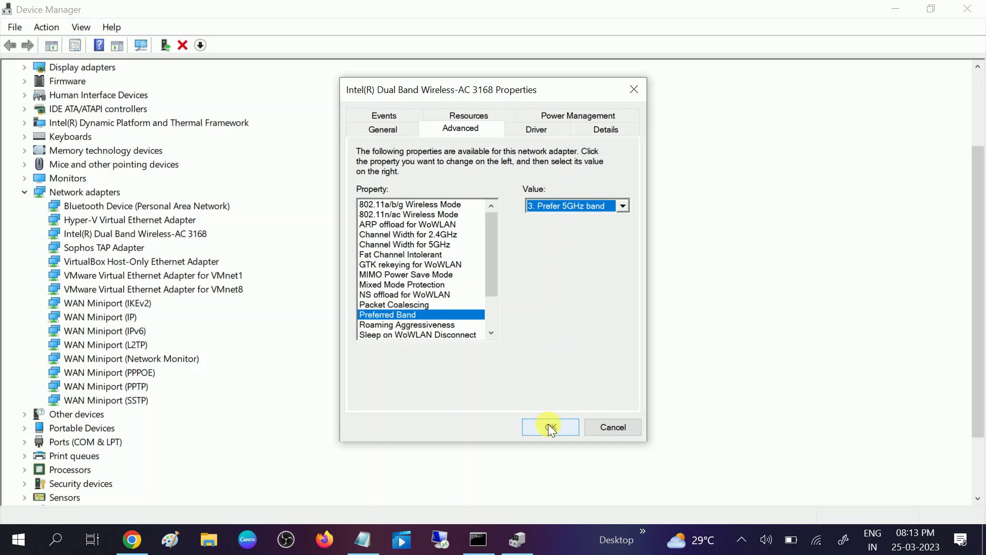
{"action": "left_click_drag", "start_coordinate": [497, 274], "coordinate": [488, 307]}
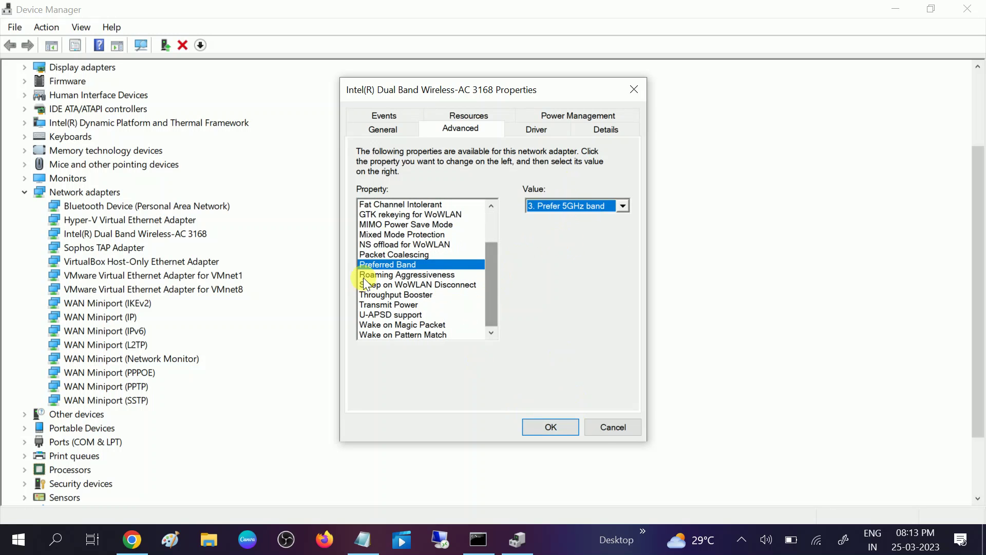
{"action": "left_click", "coordinate": [604, 427]}
Step: Restore and minimize Device Manager, then launch Google Chrome from the desktop
{"action": "left_click", "coordinate": [107, 247]}
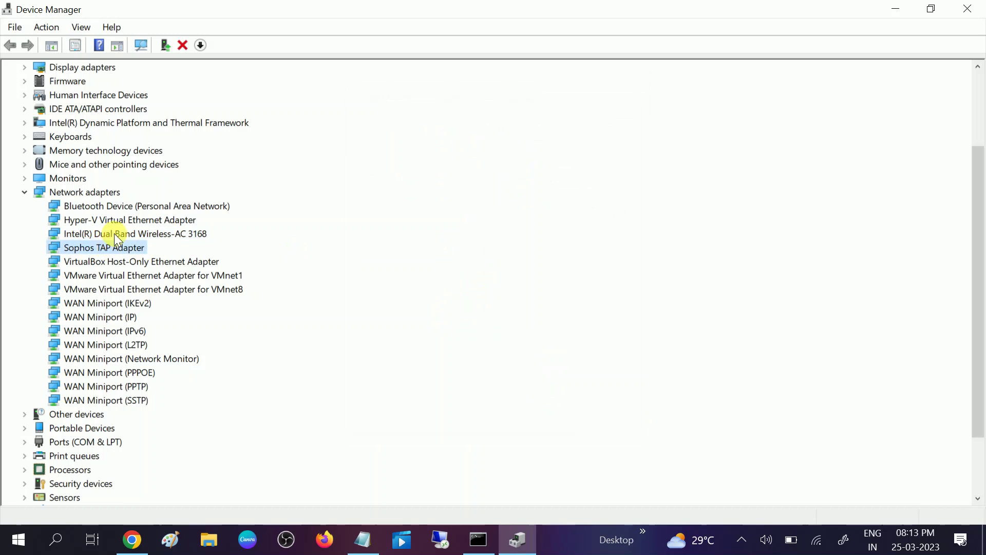
{"action": "left_click", "coordinate": [115, 233]}
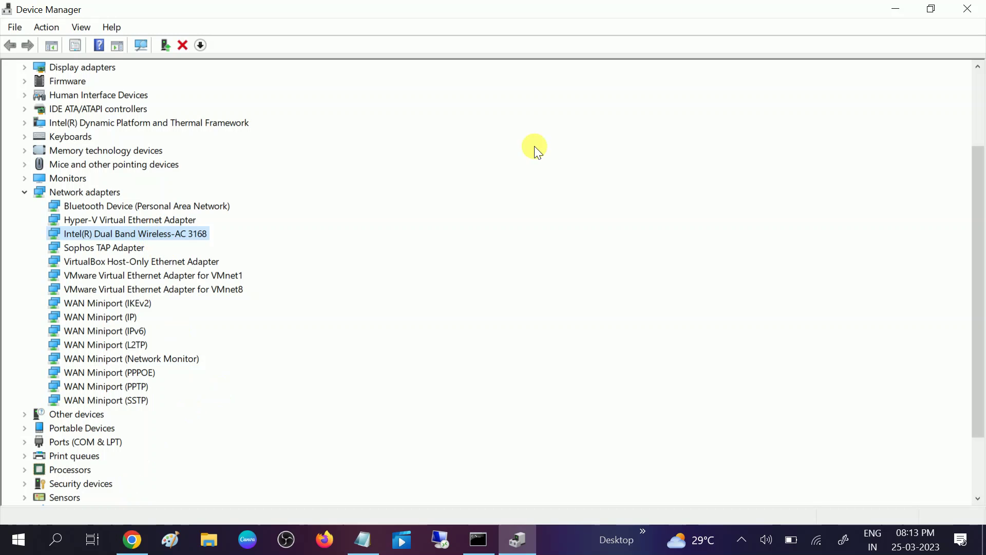
{"action": "left_click", "coordinate": [917, 7]}
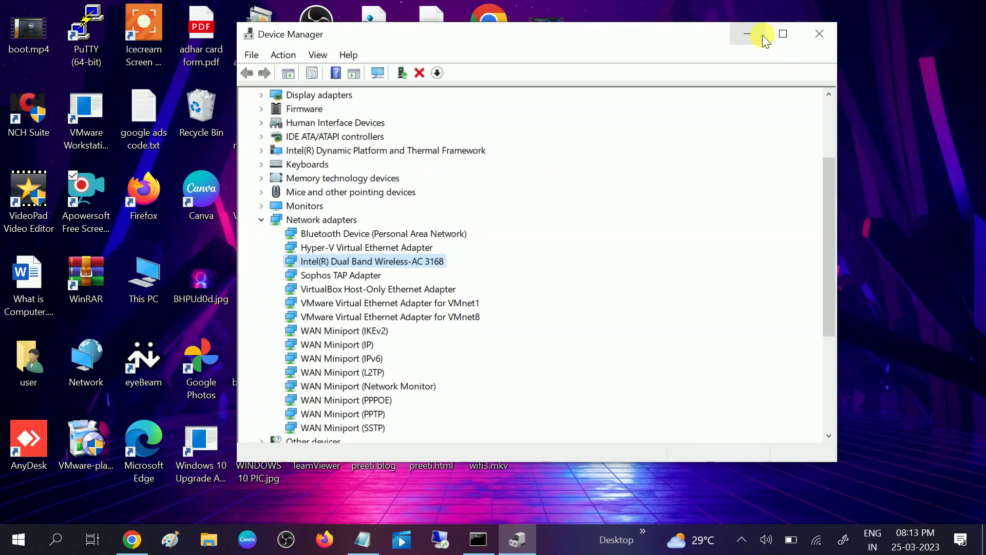
{"action": "left_click", "coordinate": [735, 13]}
{"action": "double_click", "coordinate": [491, 31]}
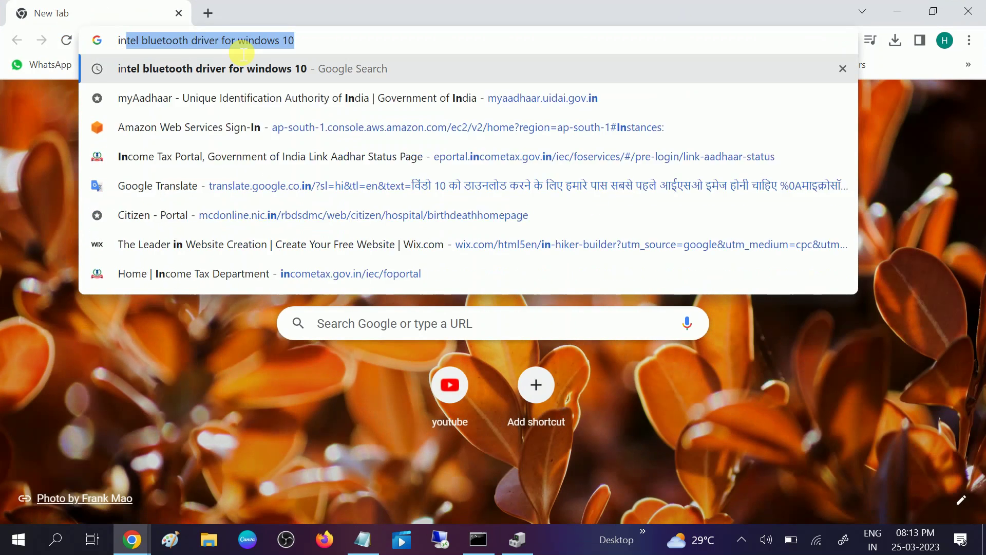
Step: Search Google for 'intel dual band wireless driver for windows 10' using the suggested query
{"action": "type", "text": "dual"}
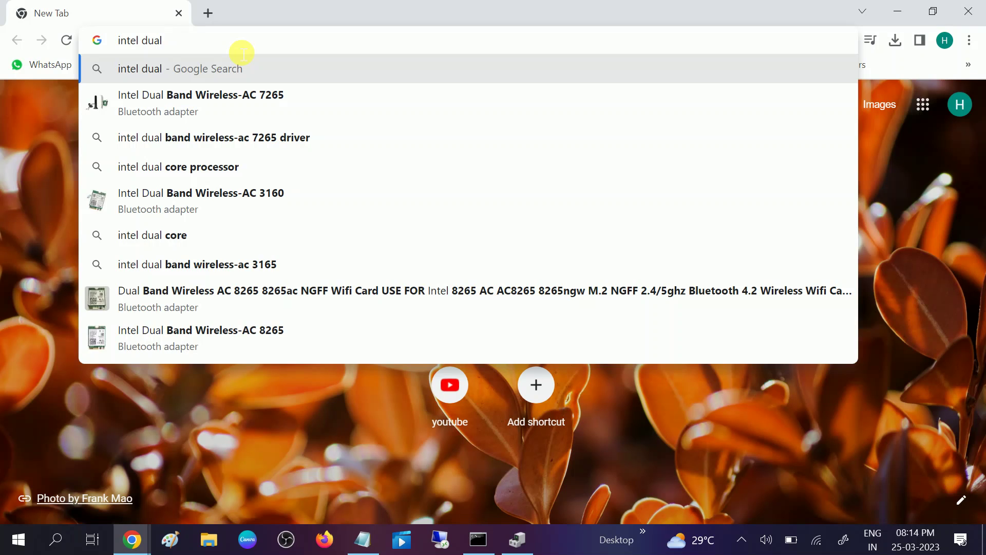
{"action": "type", "text": "wirele"}
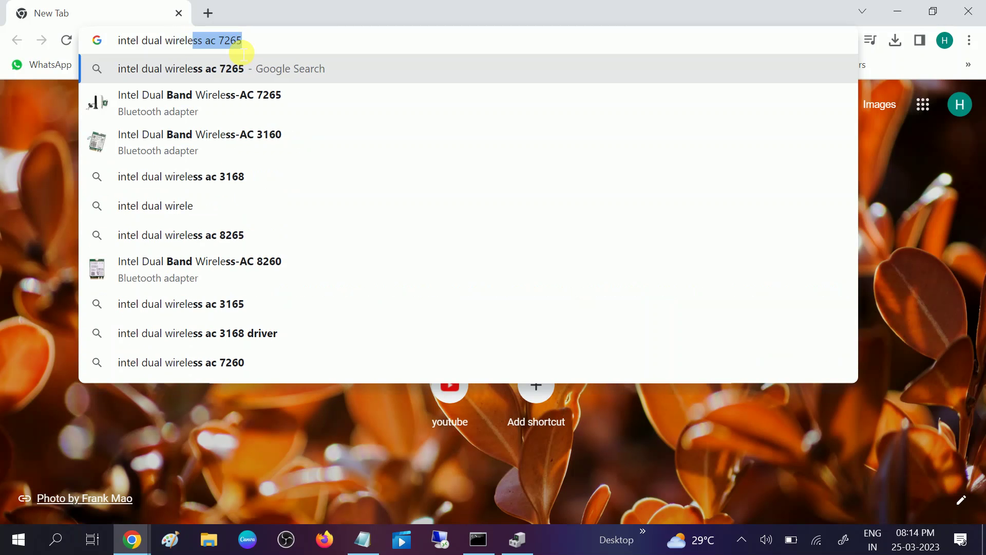
{"action": "type", "text": "ss "}
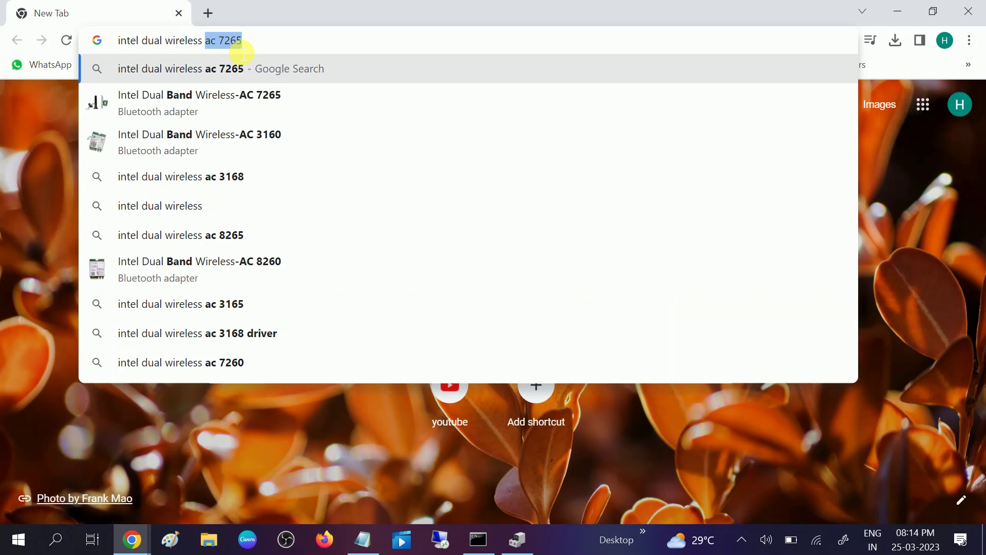
{"action": "type", "text": "driver"}
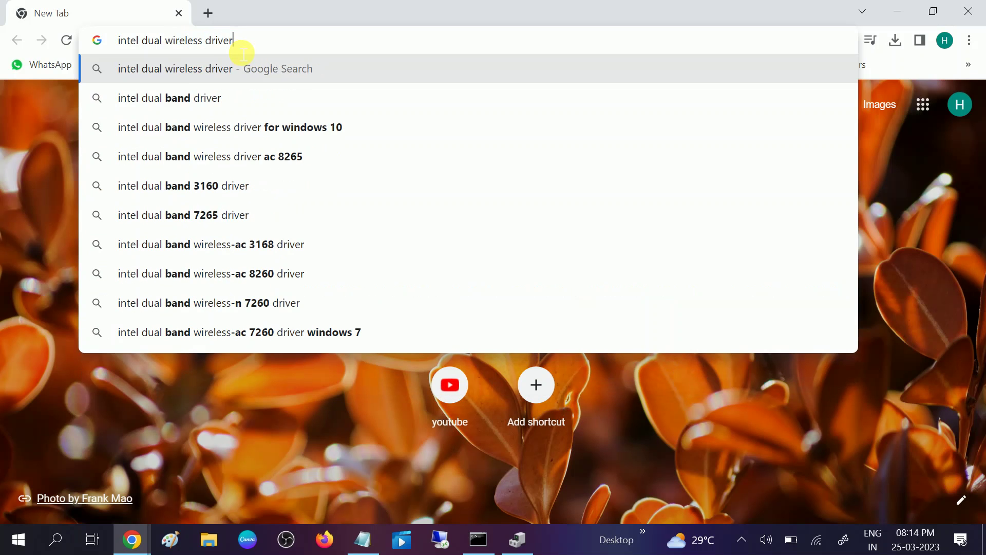
{"action": "key", "text": "Down"}
{"action": "key", "text": "Down"}
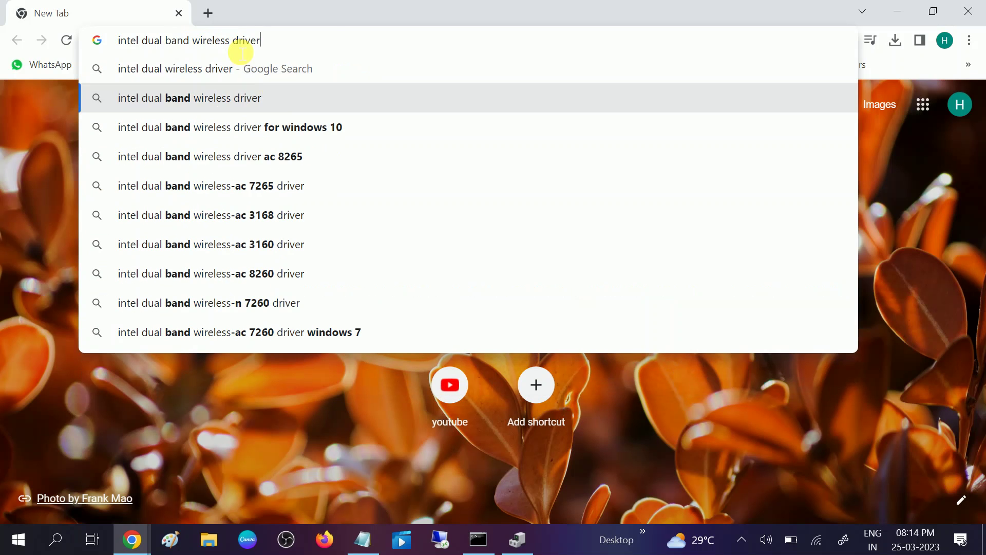
{"action": "key", "text": "Return"}
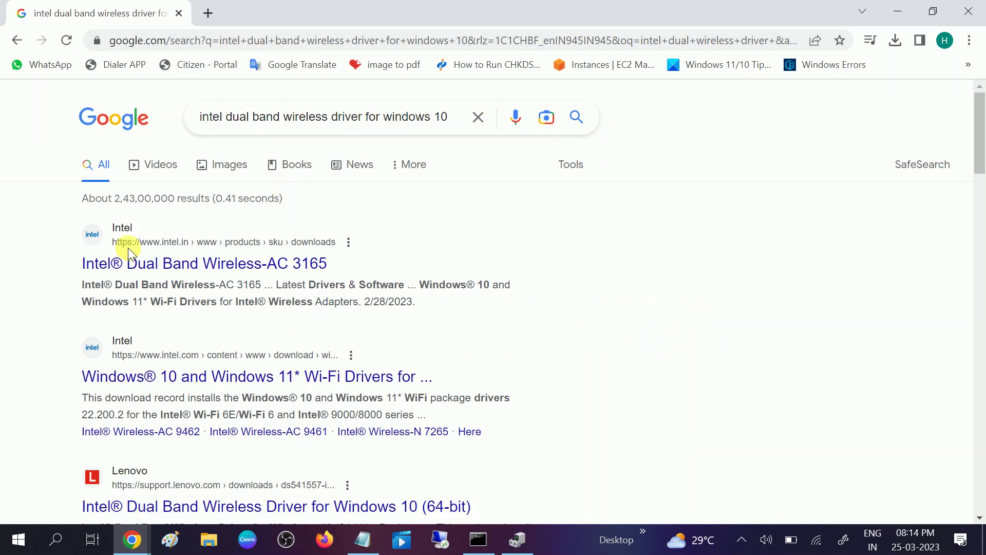
Step: Check the adapter model in Device Manager against the Wireless-AC 3165 result, then return to Google
{"action": "left_click", "coordinate": [207, 270]}
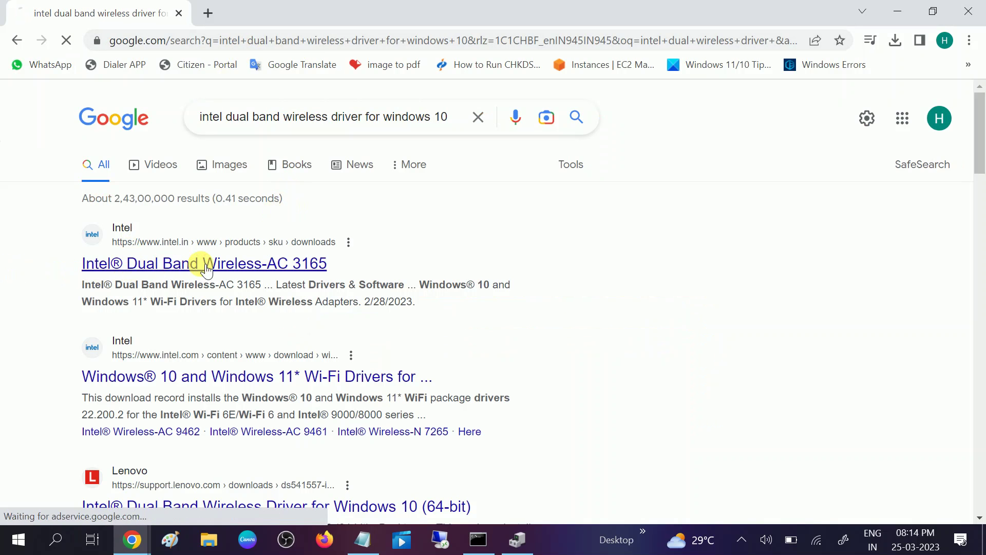
{"action": "left_click", "coordinate": [516, 539]}
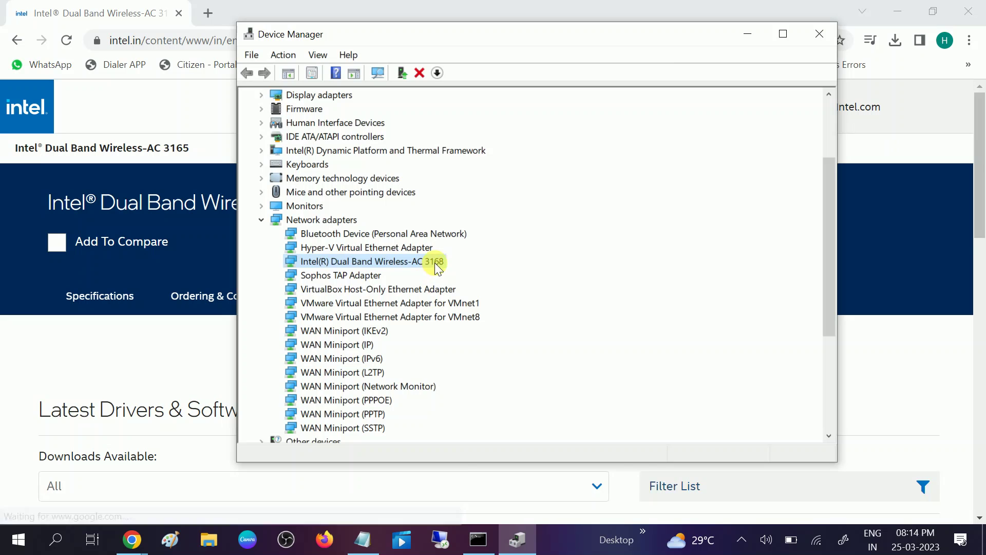
{"action": "left_click", "coordinate": [749, 34]}
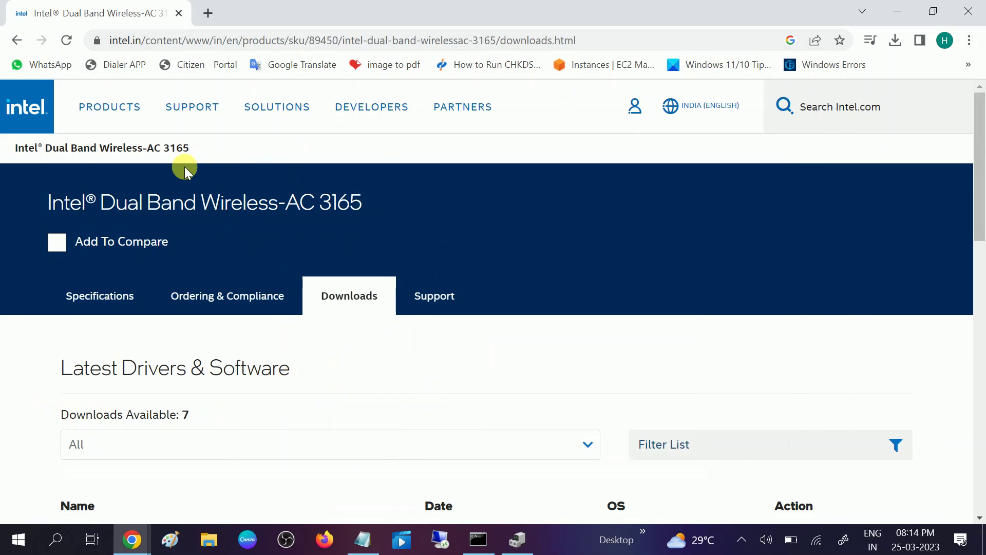
{"action": "left_click", "coordinate": [17, 41]}
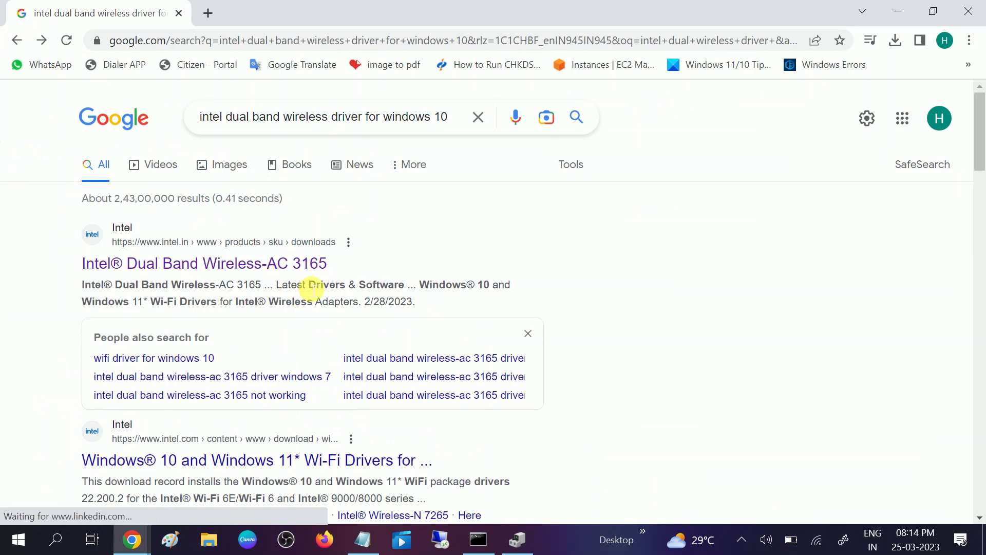
Step: Add '3168' to the search query and open the Dual Band Wireless-AC 3168 downloads result
{"action": "scroll", "coordinate": [310, 290], "scroll_direction": "down", "scroll_amount": 3}
{"action": "scroll", "coordinate": [310, 287], "scroll_direction": "down", "scroll_amount": 2}
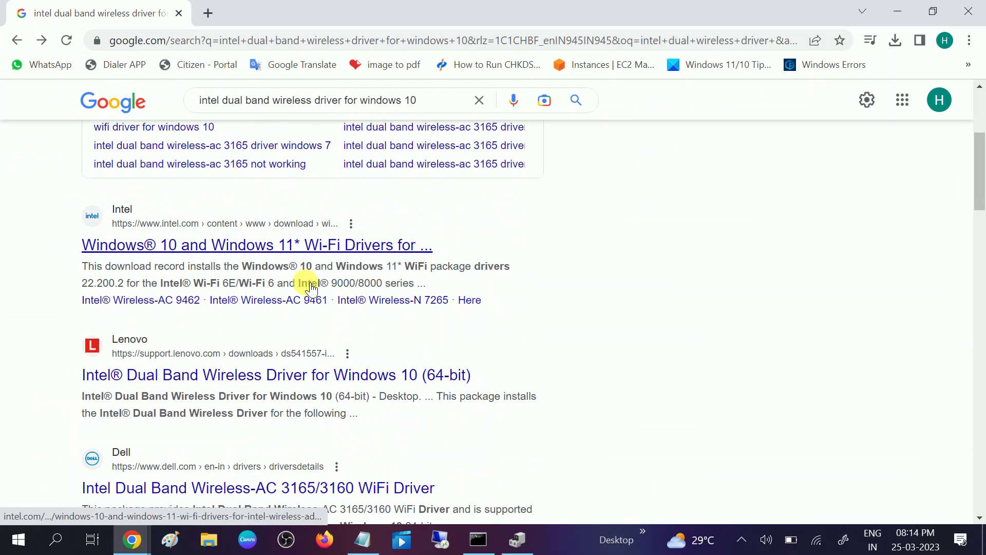
{"action": "scroll", "coordinate": [310, 287], "scroll_direction": "up", "scroll_amount": 3}
{"action": "scroll", "coordinate": [311, 287], "scroll_direction": "up", "scroll_amount": 2}
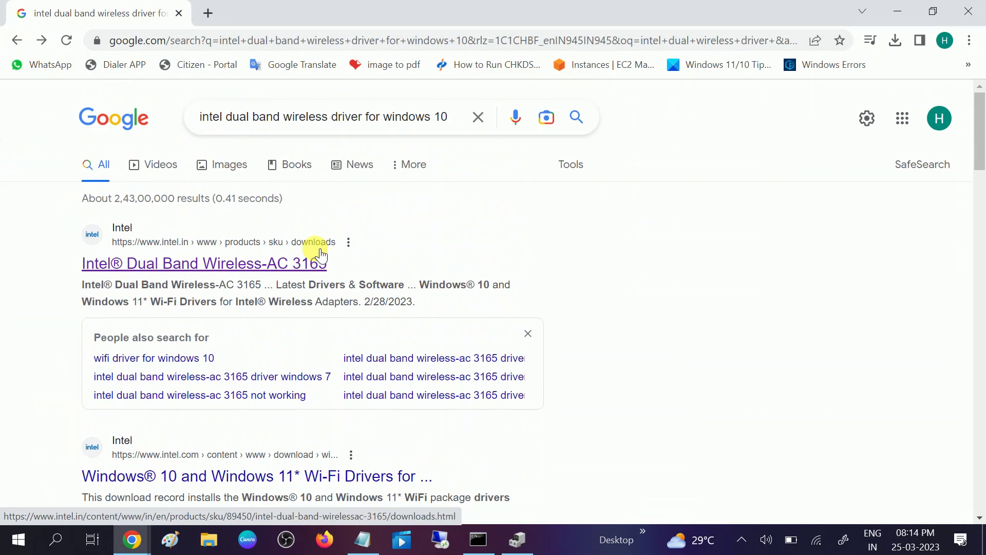
{"action": "left_click", "coordinate": [365, 123]}
{"action": "type", "text": "3168"}
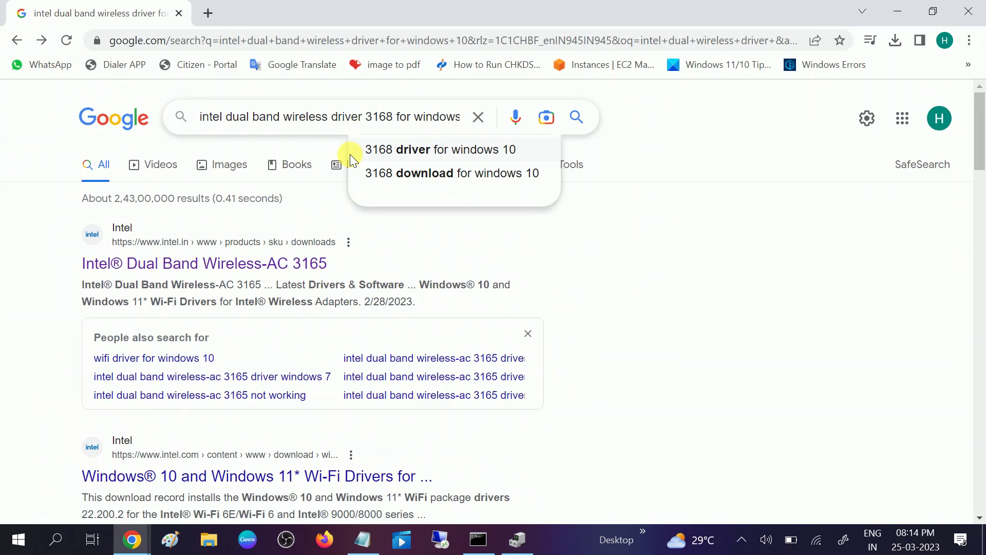
{"action": "key", "text": "Return"}
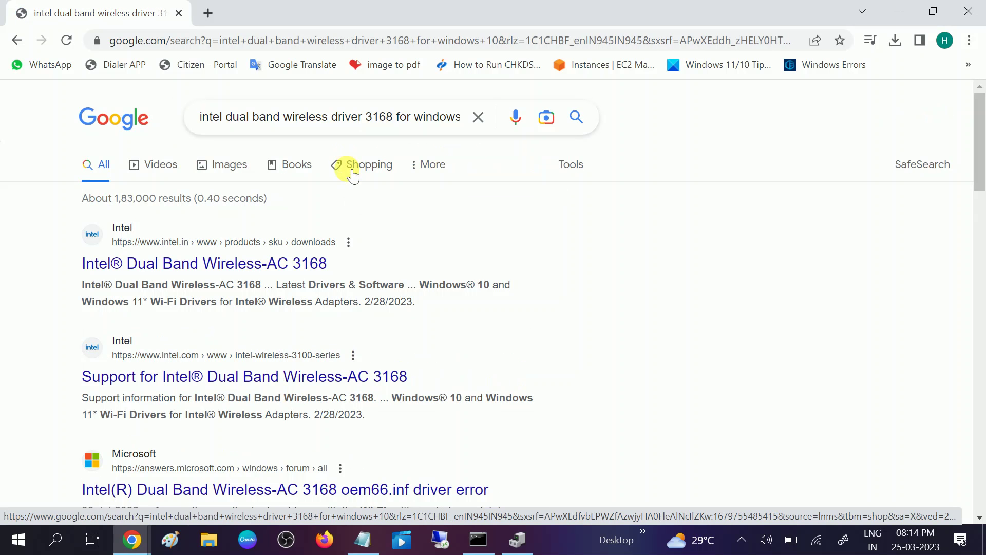
{"action": "left_click", "coordinate": [303, 272]}
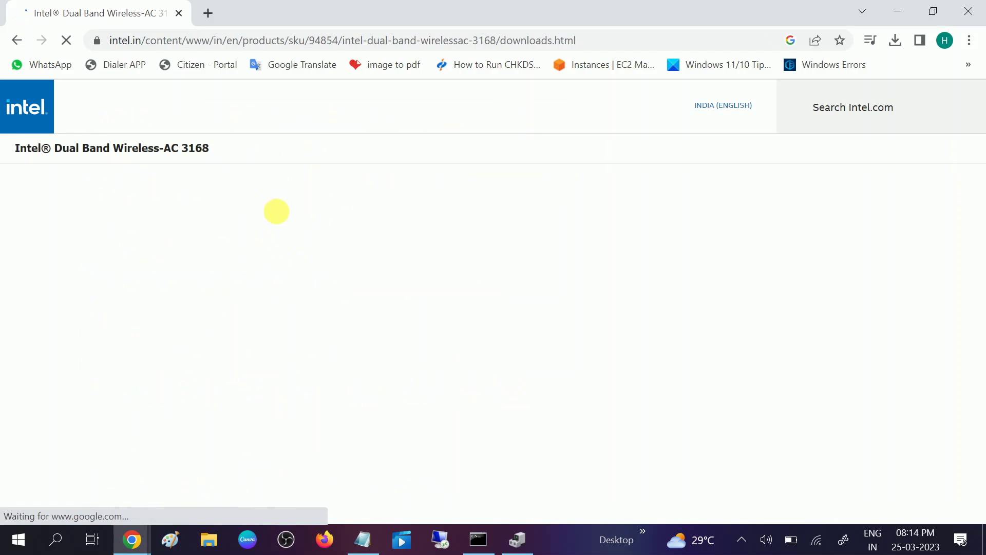
Step: Find the latest Wi-Fi driver dated 3/23/2023 and open its Windows 10 and 11 details
{"action": "scroll", "coordinate": [297, 246], "scroll_direction": "down", "scroll_amount": 3}
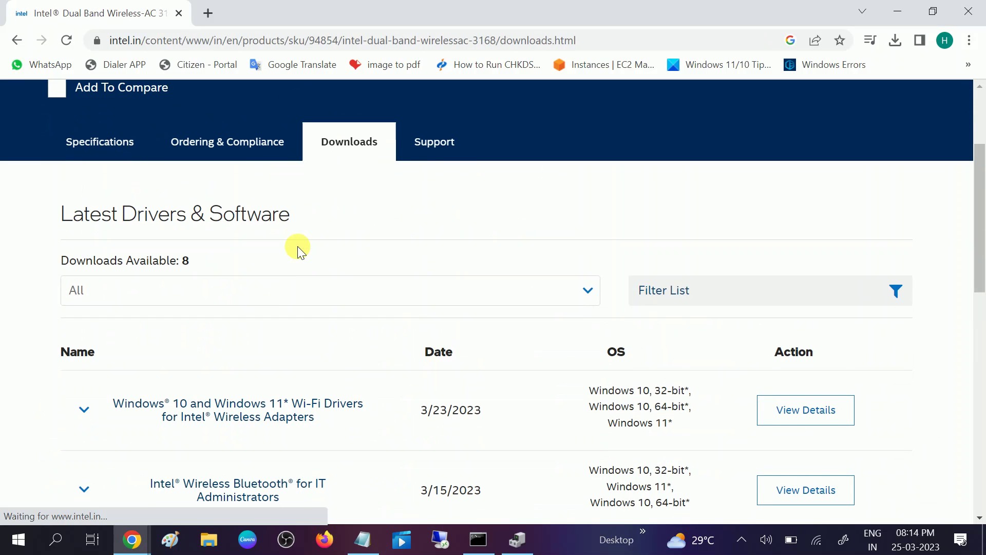
{"action": "scroll", "coordinate": [298, 245], "scroll_direction": "down", "scroll_amount": 1}
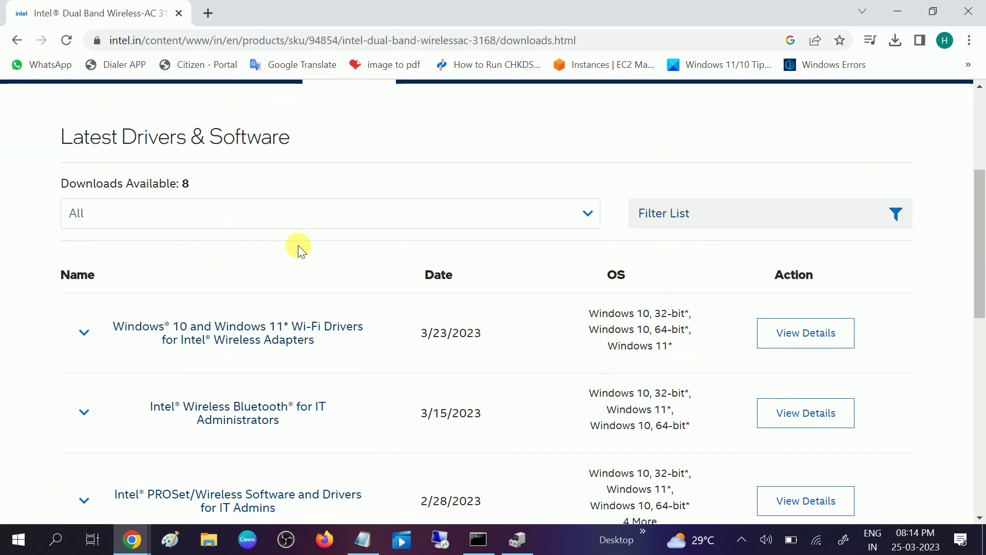
{"action": "left_click", "coordinate": [321, 215]}
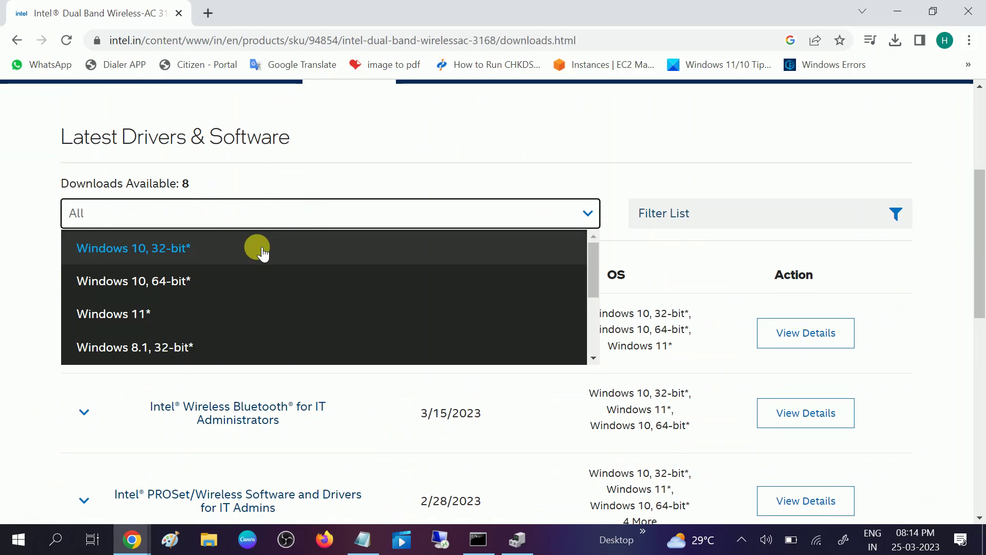
{"action": "left_click", "coordinate": [149, 289]}
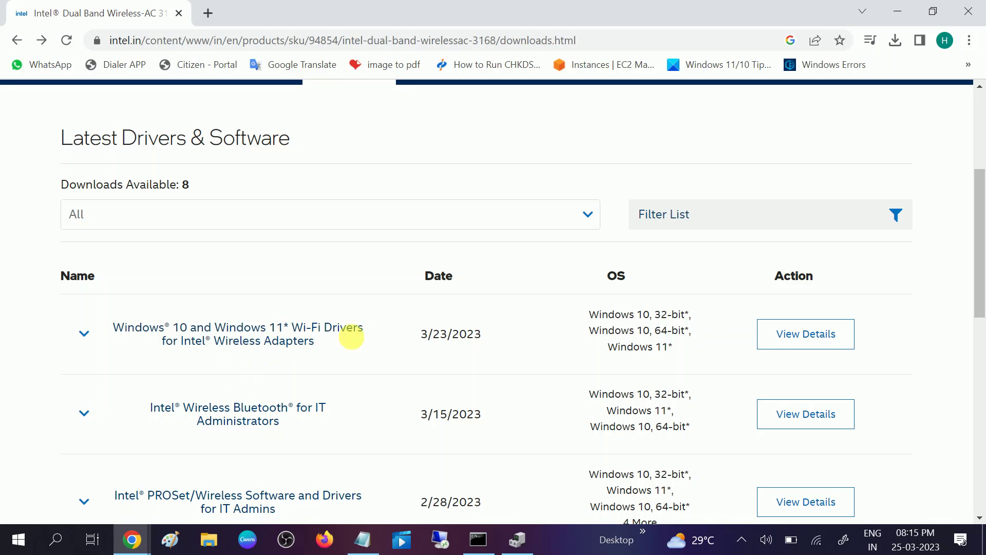
{"action": "left_click_drag", "start_coordinate": [493, 339], "coordinate": [414, 334]}
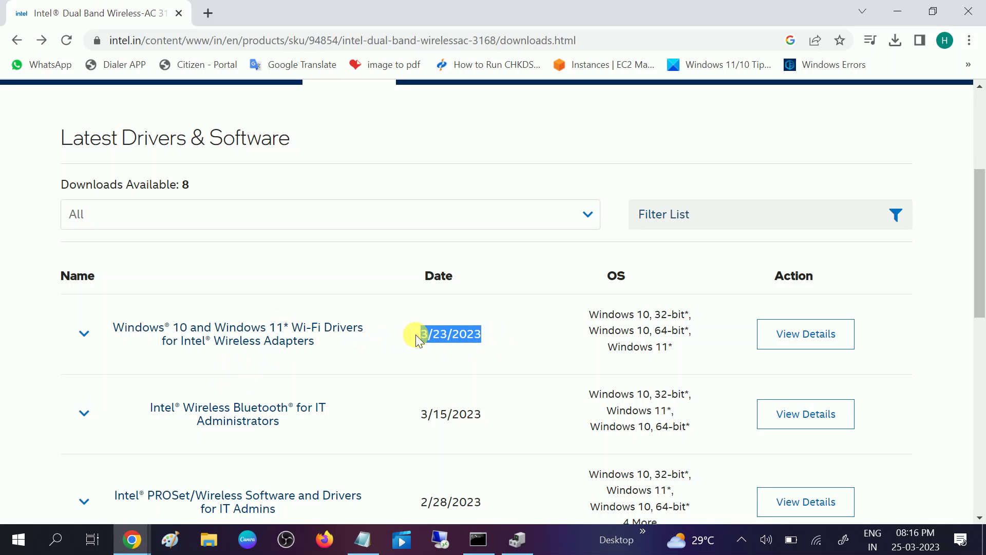
{"action": "left_click", "coordinate": [814, 340]}
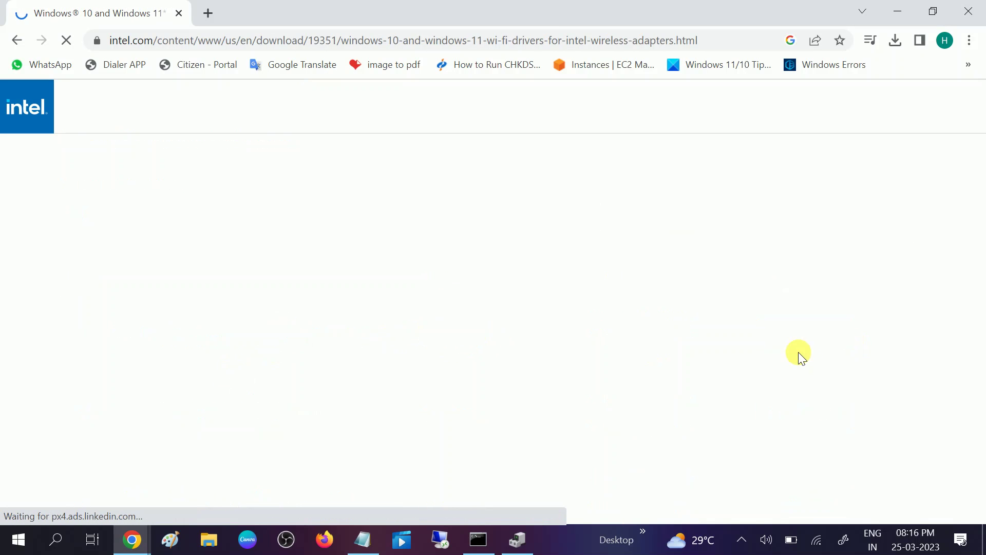
Step: Compare the available packages, noting Windows 10 64-bit support for the first and 32-bit for the second
{"action": "scroll", "coordinate": [359, 328], "scroll_direction": "down", "scroll_amount": 2}
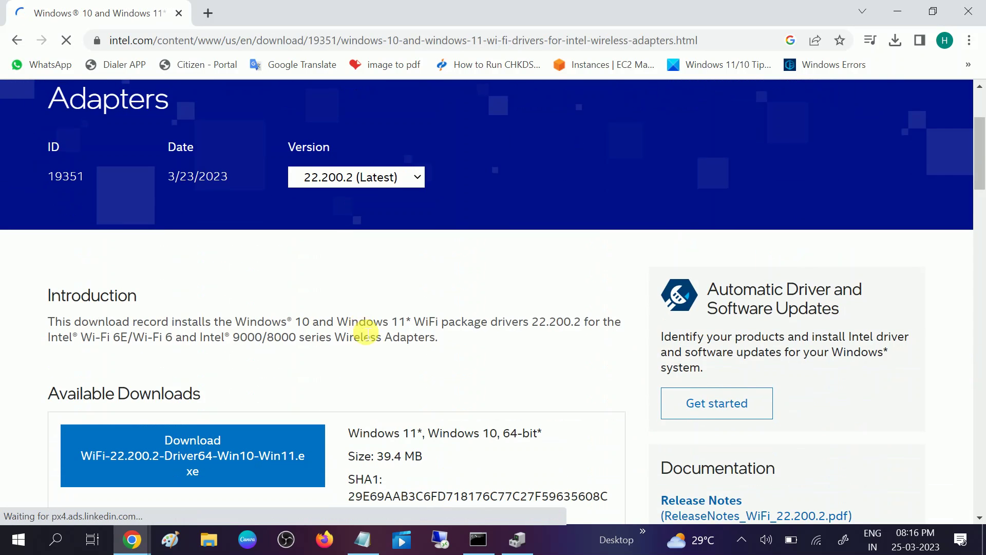
{"action": "scroll", "coordinate": [366, 331], "scroll_direction": "down", "scroll_amount": 3}
{"action": "left_click_drag", "start_coordinate": [537, 280], "coordinate": [469, 289]}
{"action": "left_click_drag", "start_coordinate": [454, 420], "coordinate": [371, 429]}
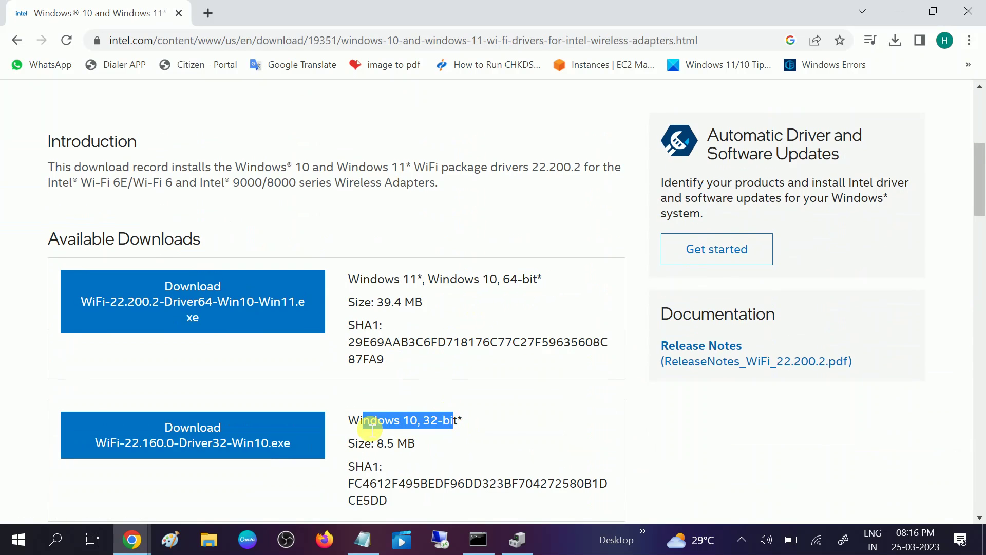
{"action": "left_click_drag", "start_coordinate": [543, 281], "coordinate": [442, 285]}
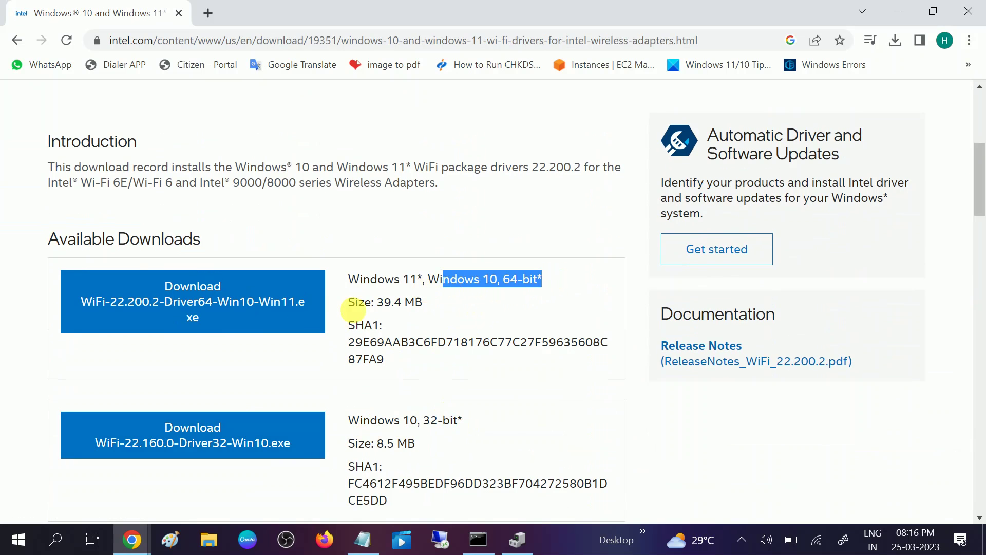
Step: Download the 64-bit WiFi-22.200.2 package, accept the licence, and close the browser
{"action": "left_click", "coordinate": [230, 298]}
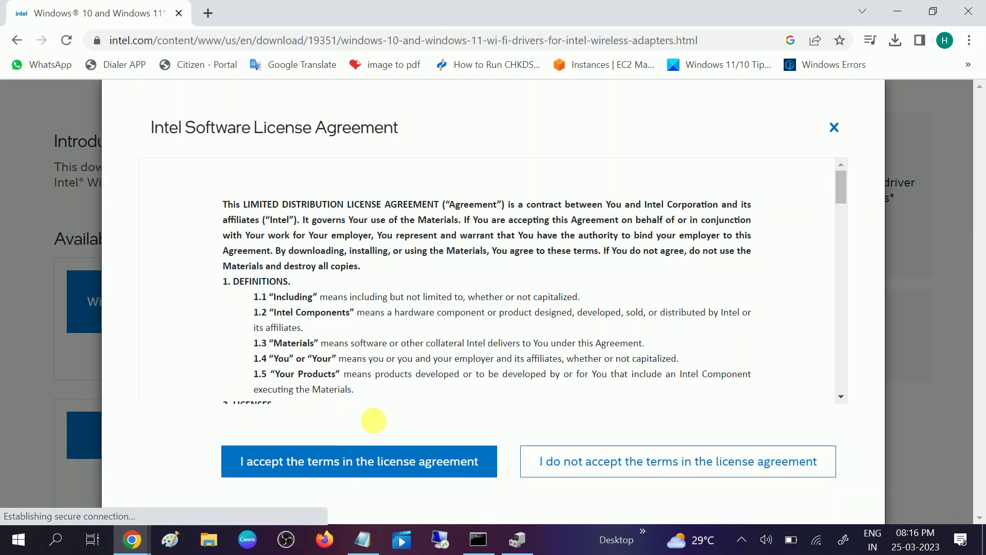
{"action": "left_click", "coordinate": [312, 468]}
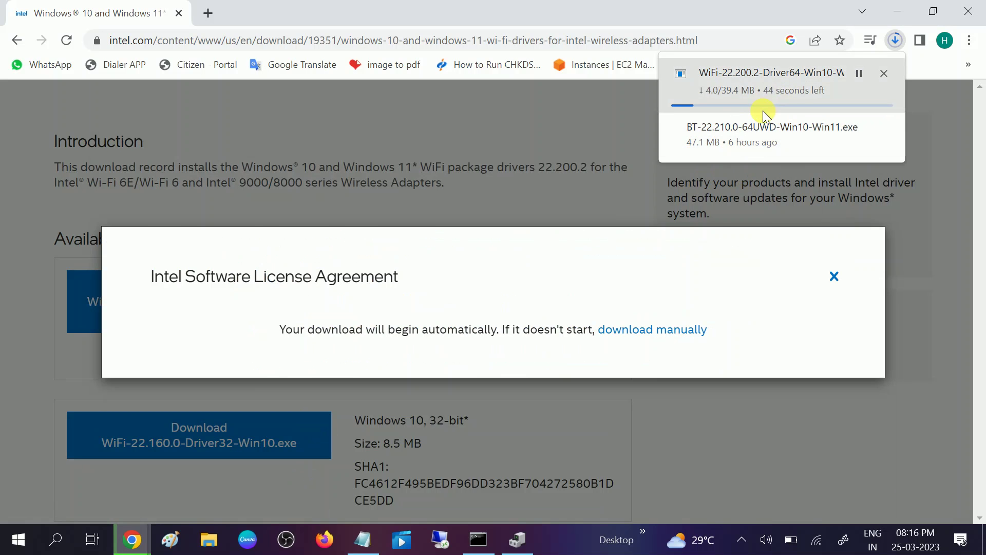
{"action": "left_click", "coordinate": [895, 40]}
{"action": "left_click", "coordinate": [885, 74]}
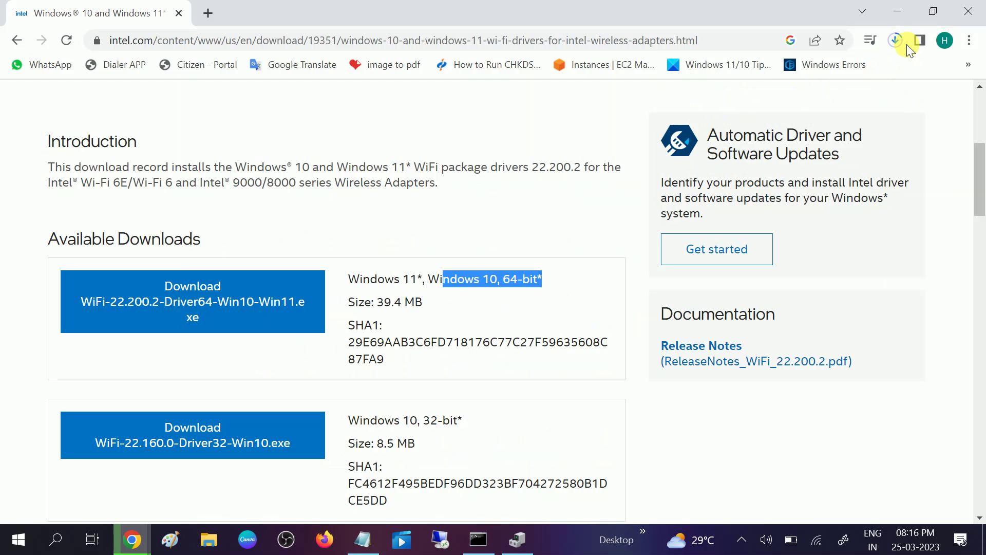
{"action": "left_click", "coordinate": [973, 12]}
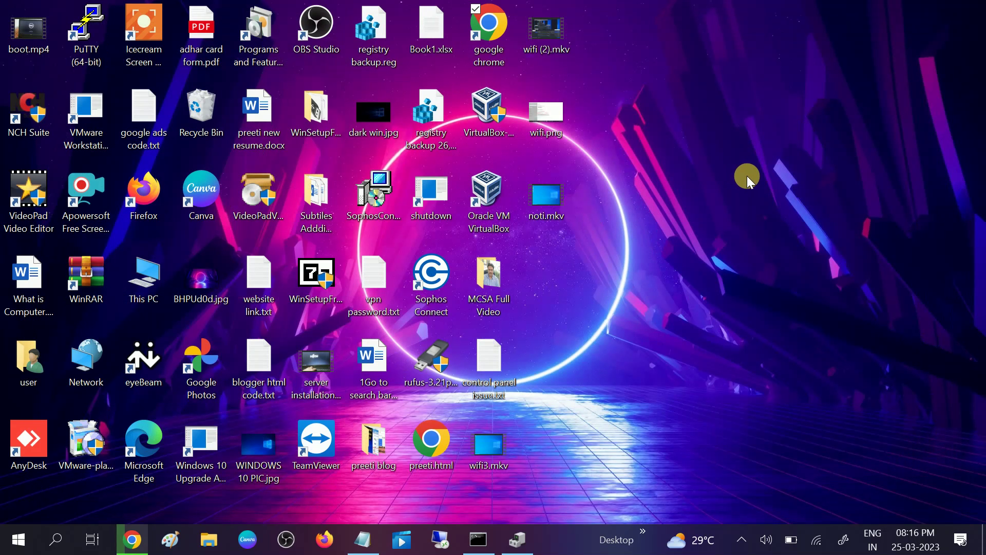